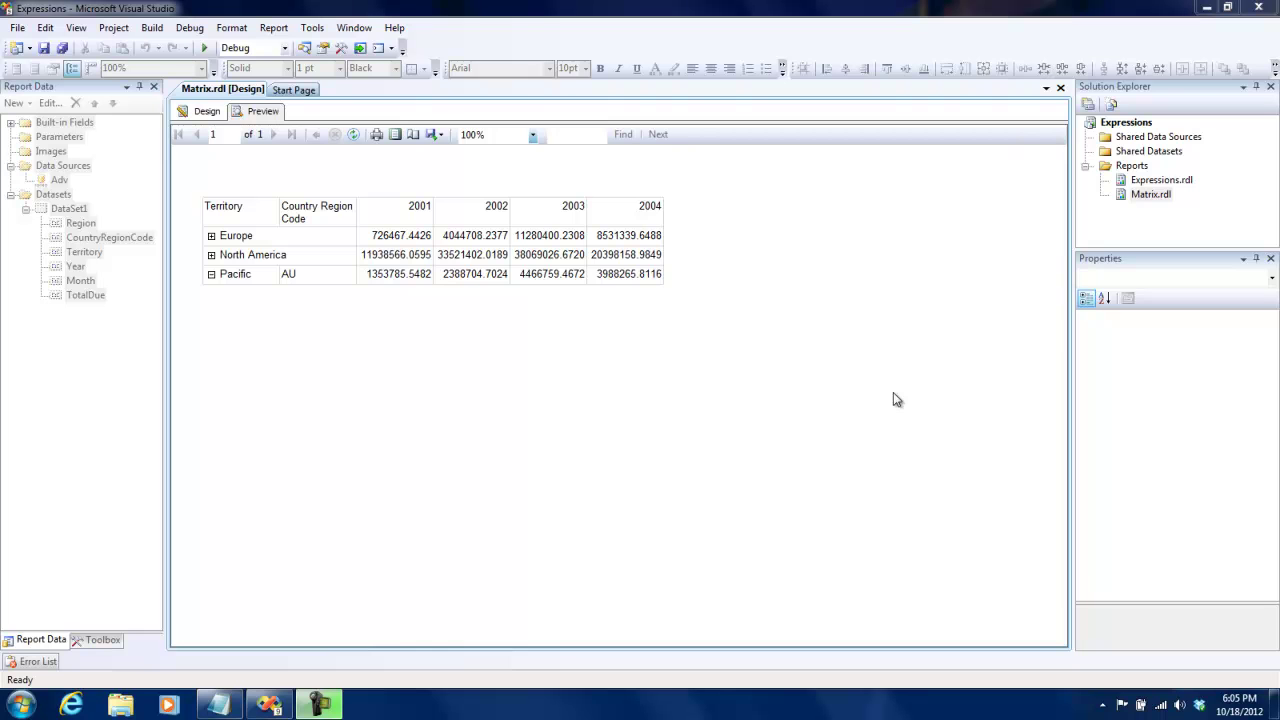
click(205, 111)
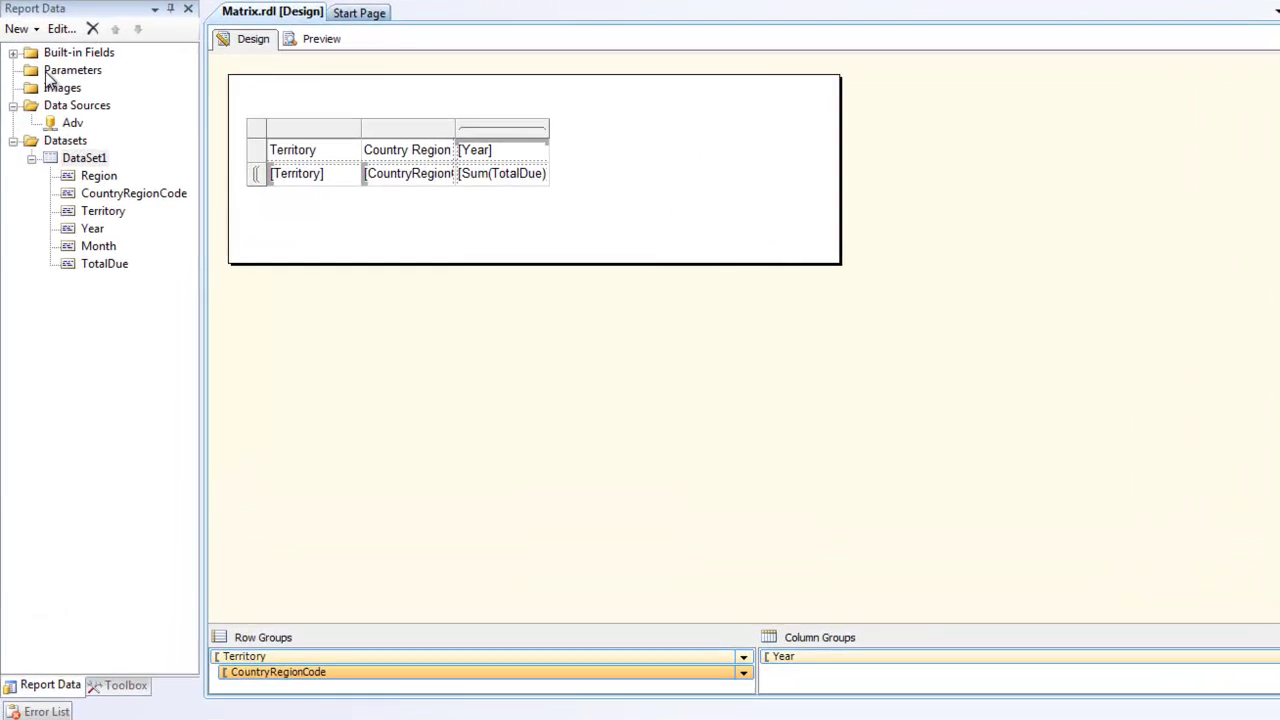
right_click(51, 137)
double_click(80, 152)
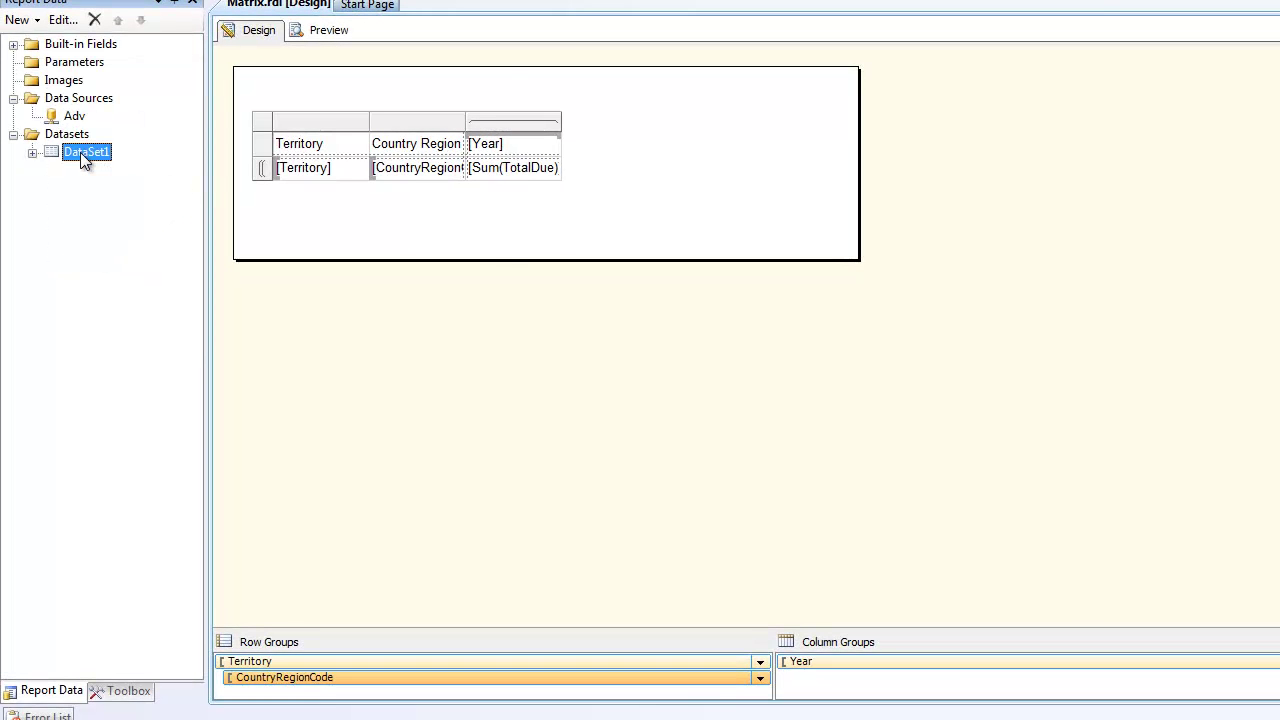
click(871, 446)
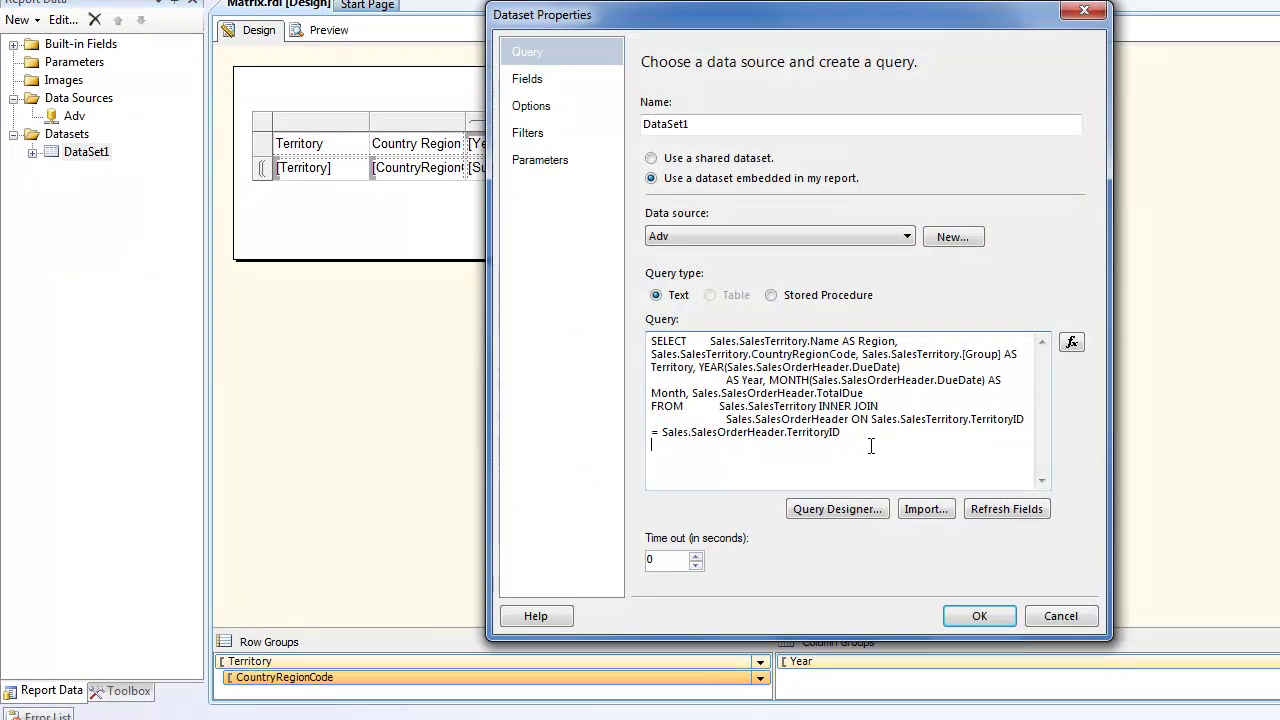
key(Return)
text(WHERE )
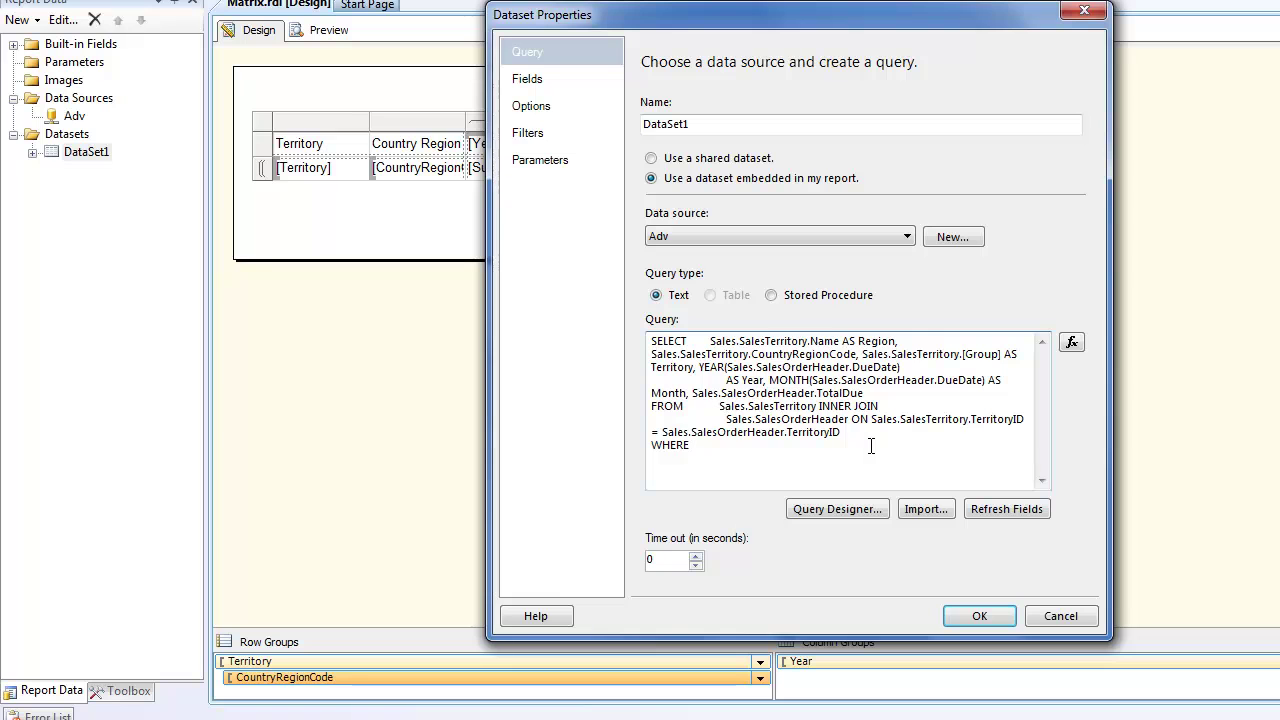
text(CountryRegionCode = @CRC)
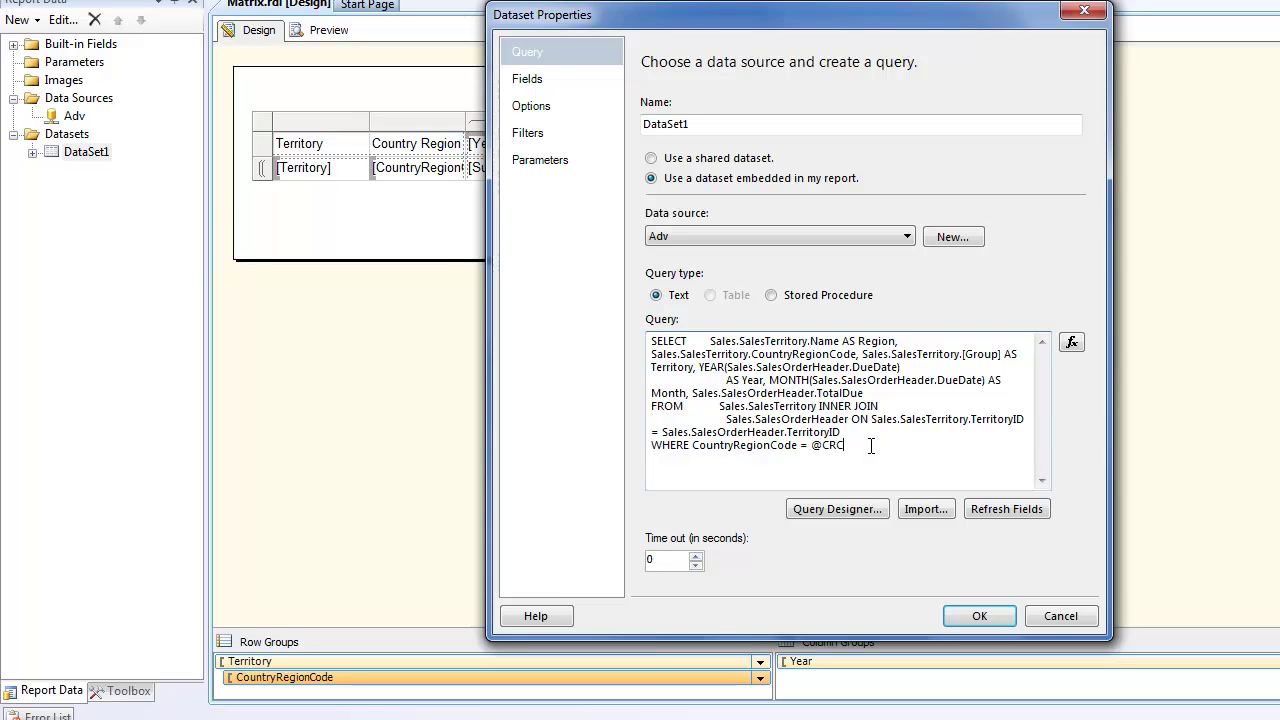
click(531, 166)
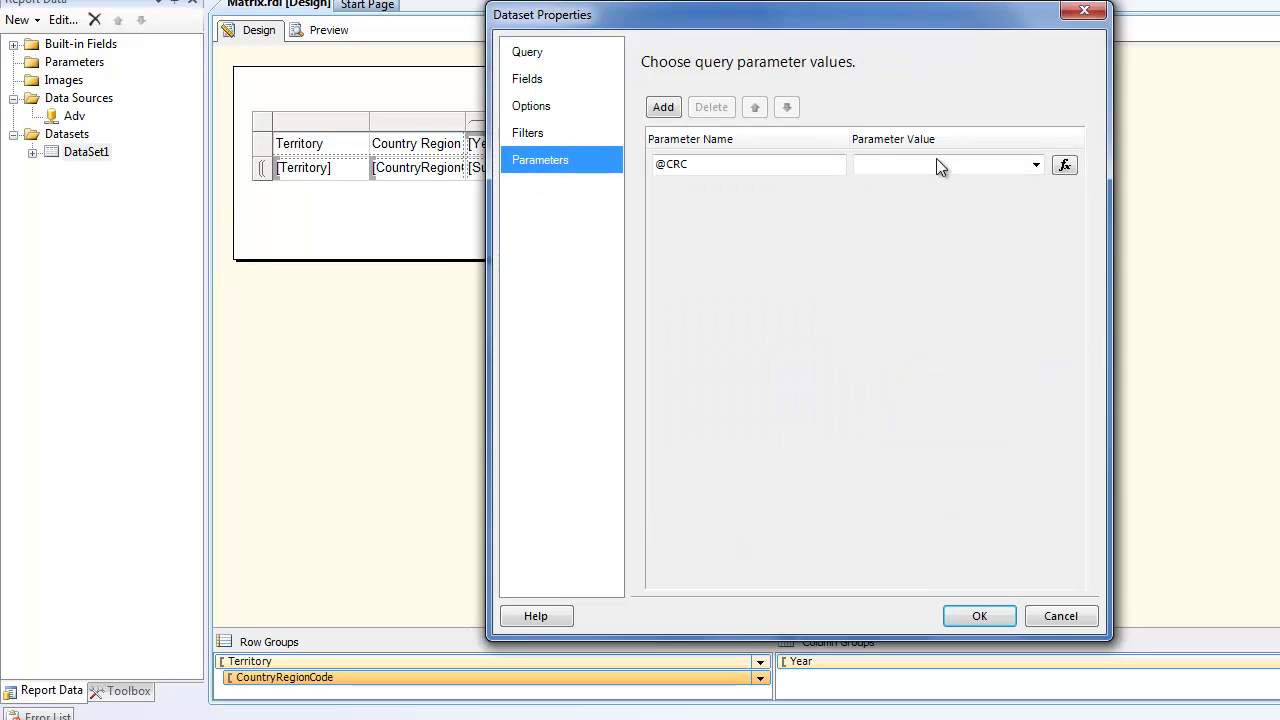
click(1035, 164)
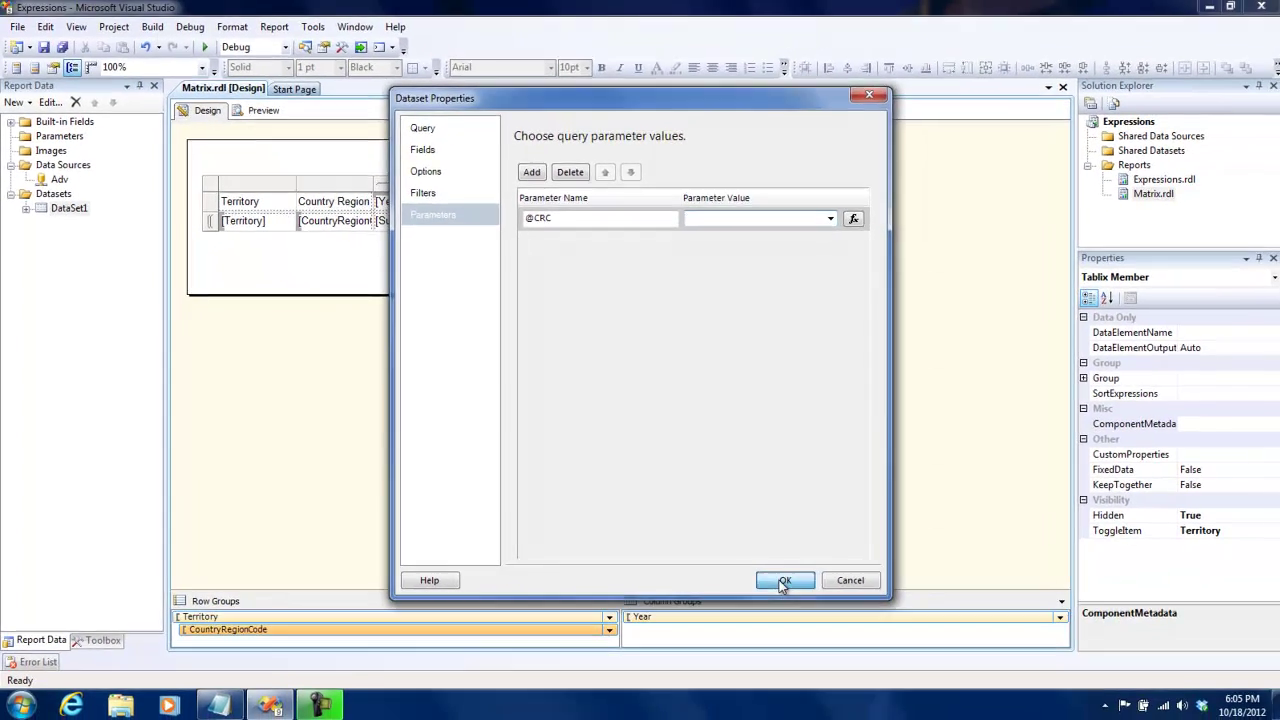
click(979, 615)
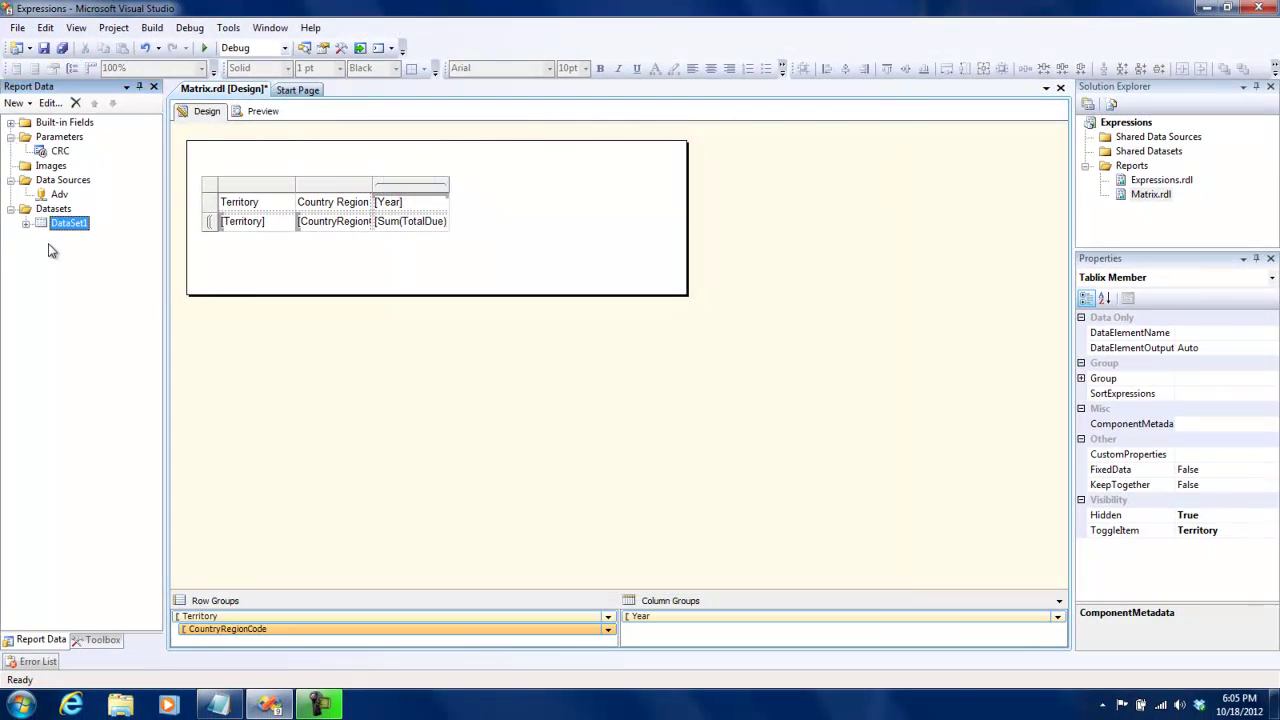
double_click(48, 228)
click(432, 215)
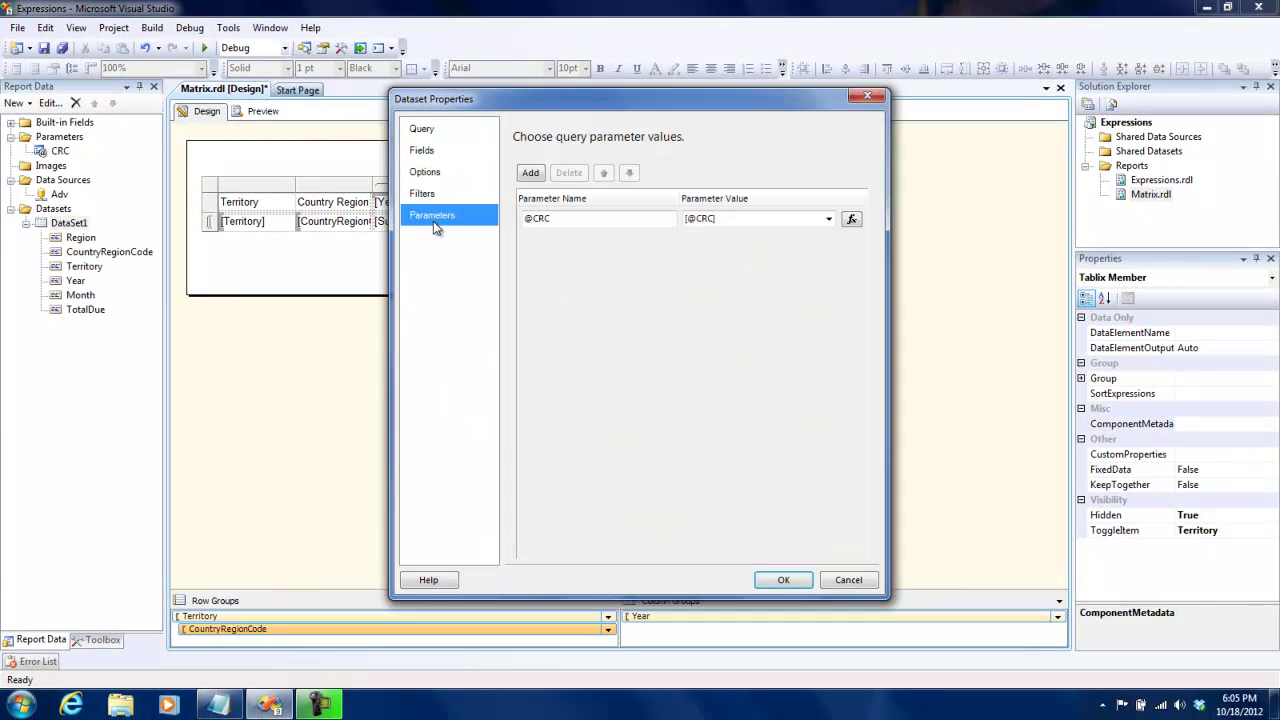
click(782, 580)
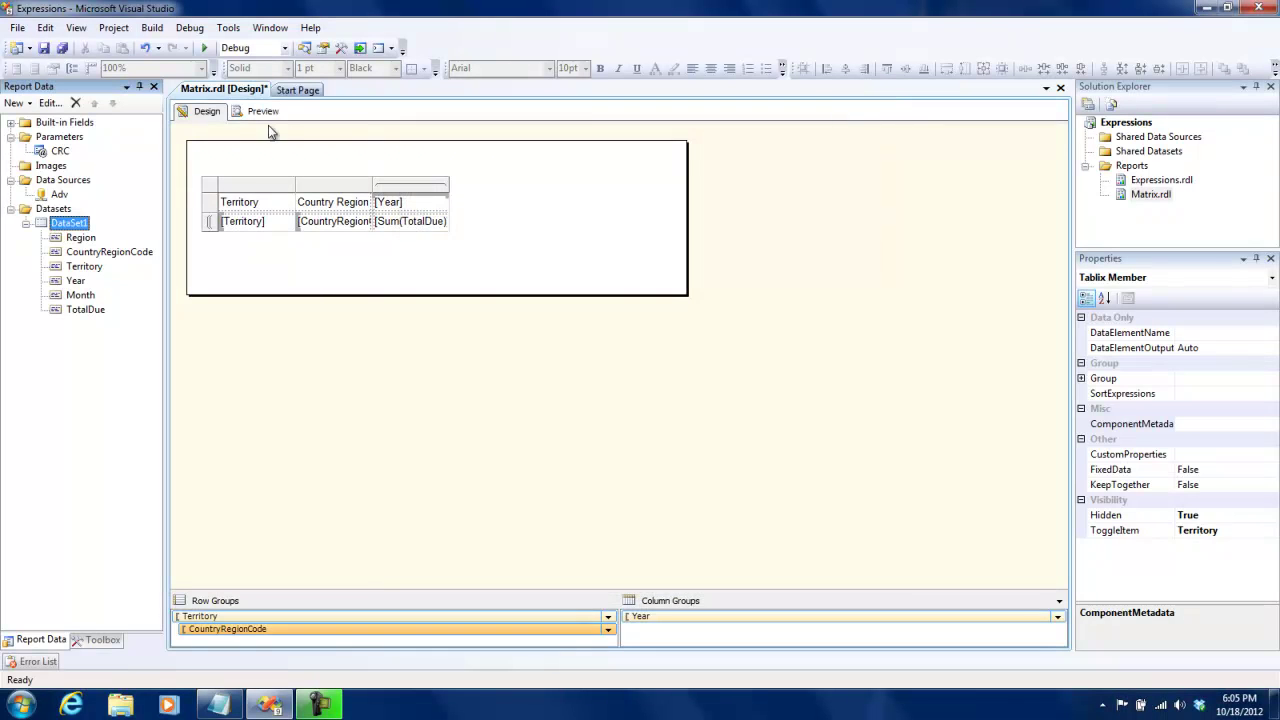
Preview the Matrix report with CRC set to US and expand North America.
click(272, 111)
click(270, 139)
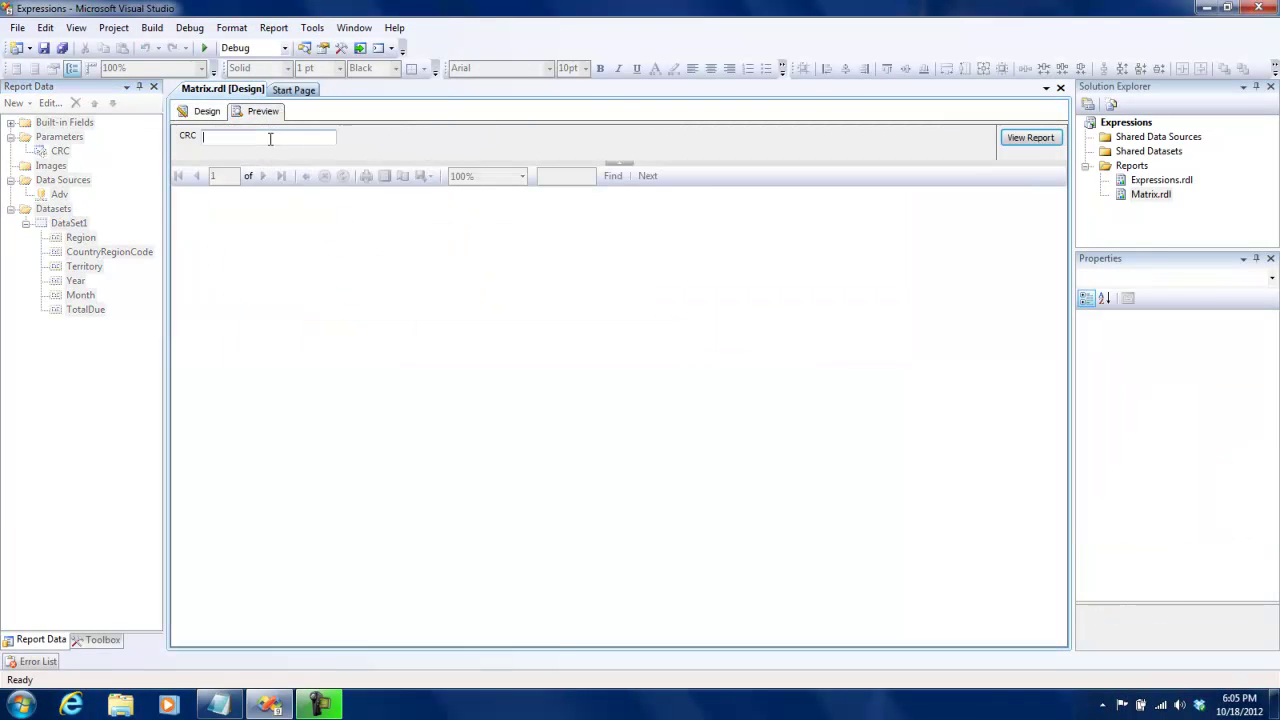
text(US)
key(Return)
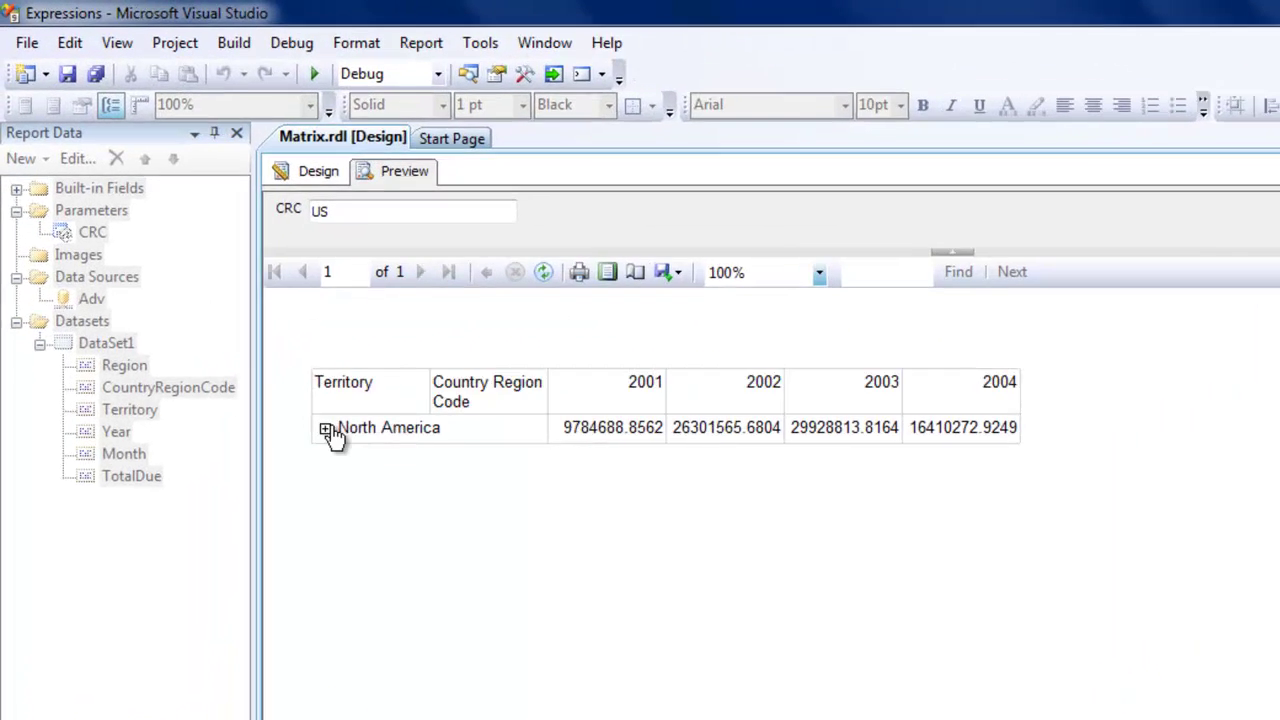
click(211, 278)
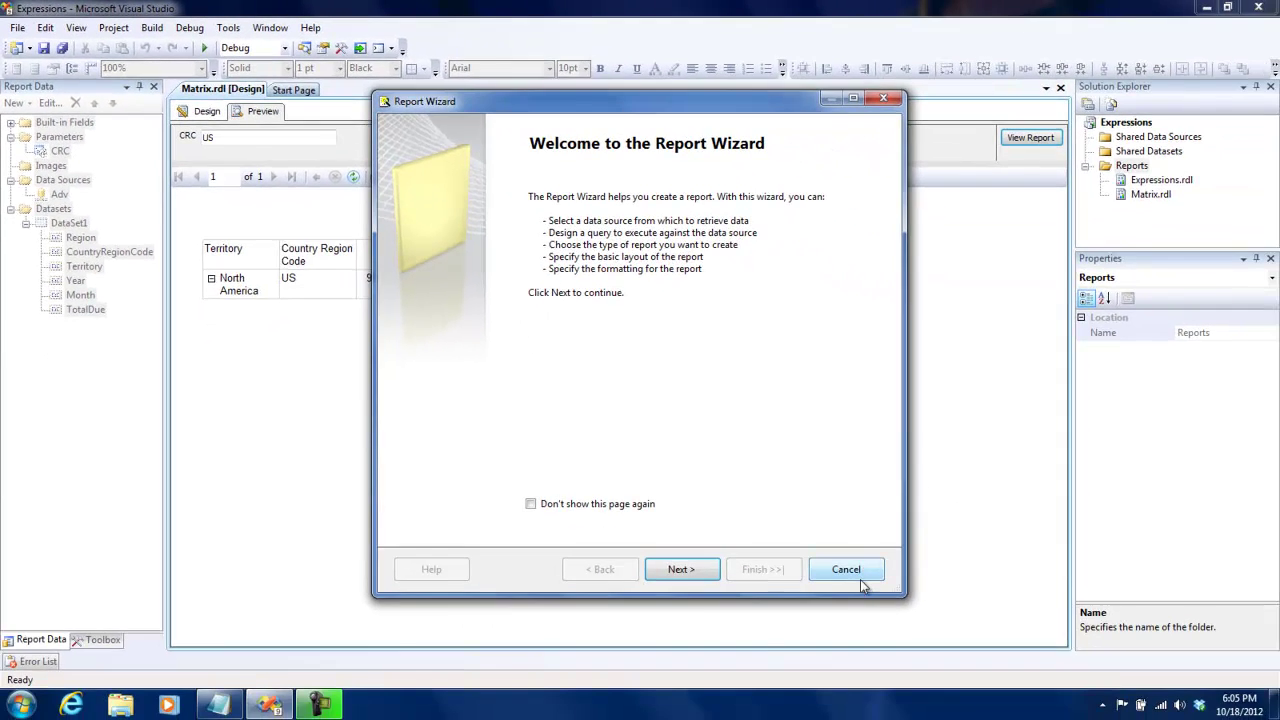
Cancel the Report Wizard and add a new Report item named SubReport to the Reports folder.
click(858, 576)
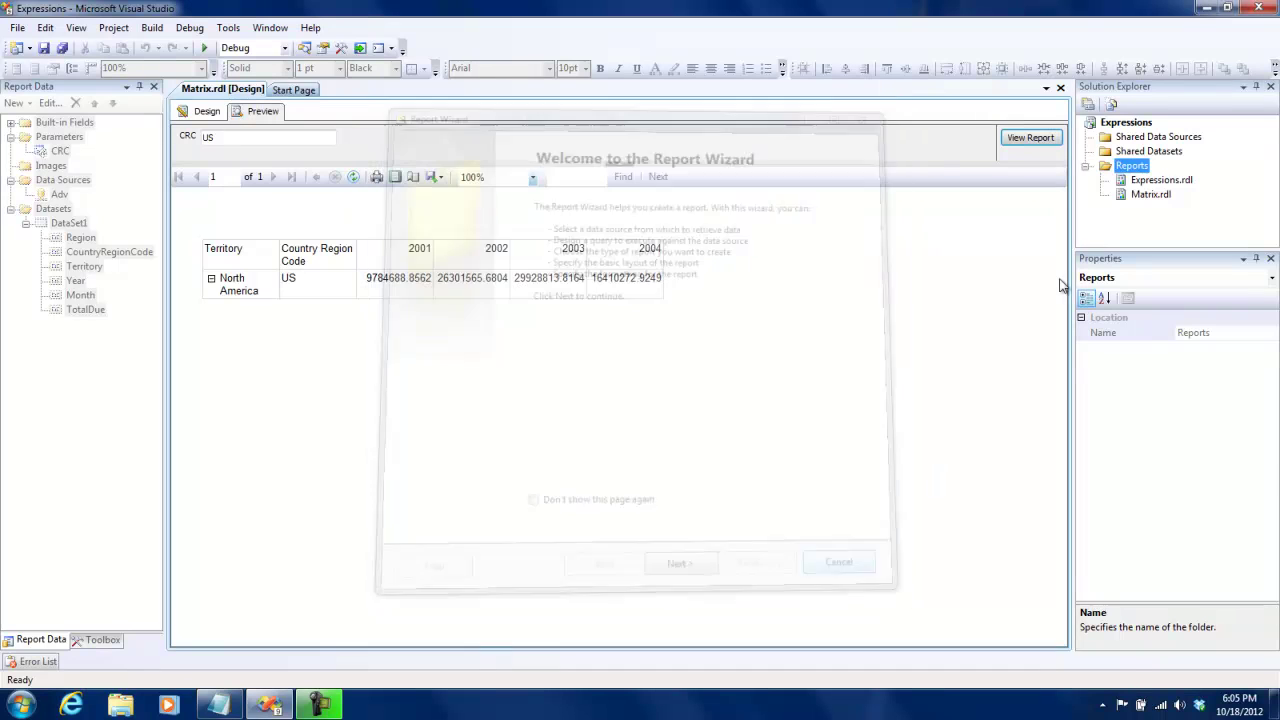
right_click(1124, 176)
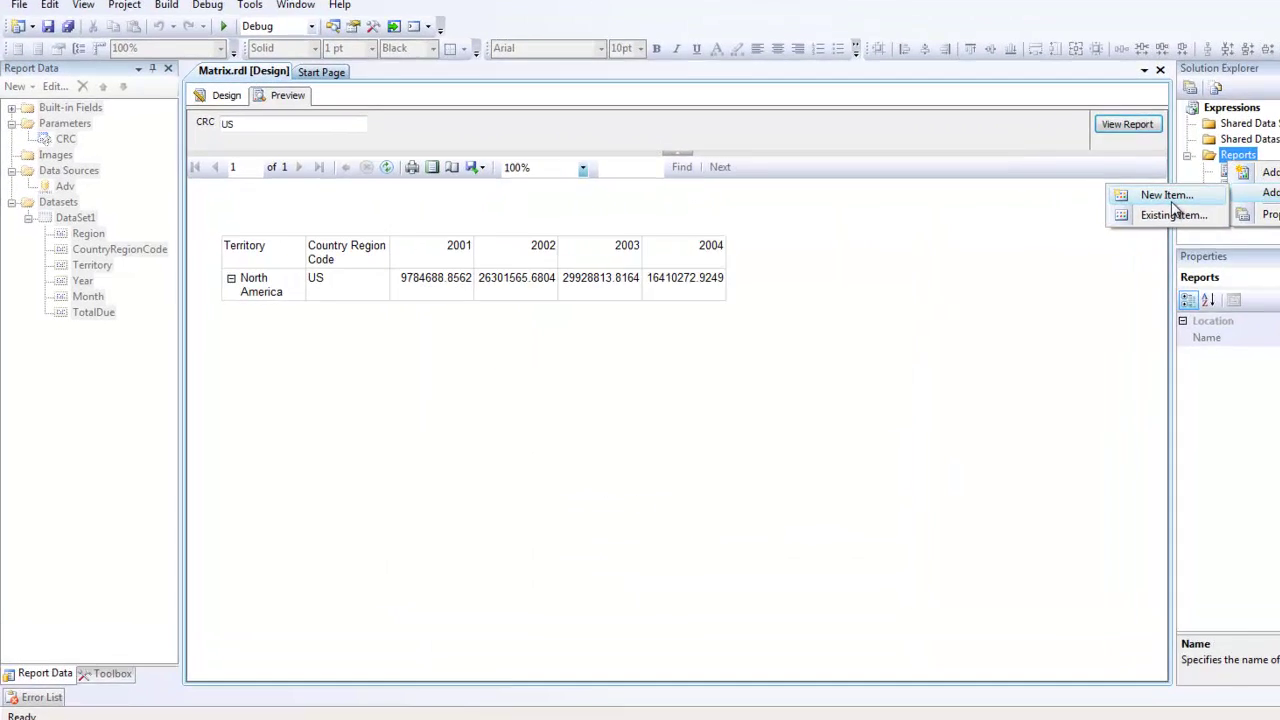
click(1168, 197)
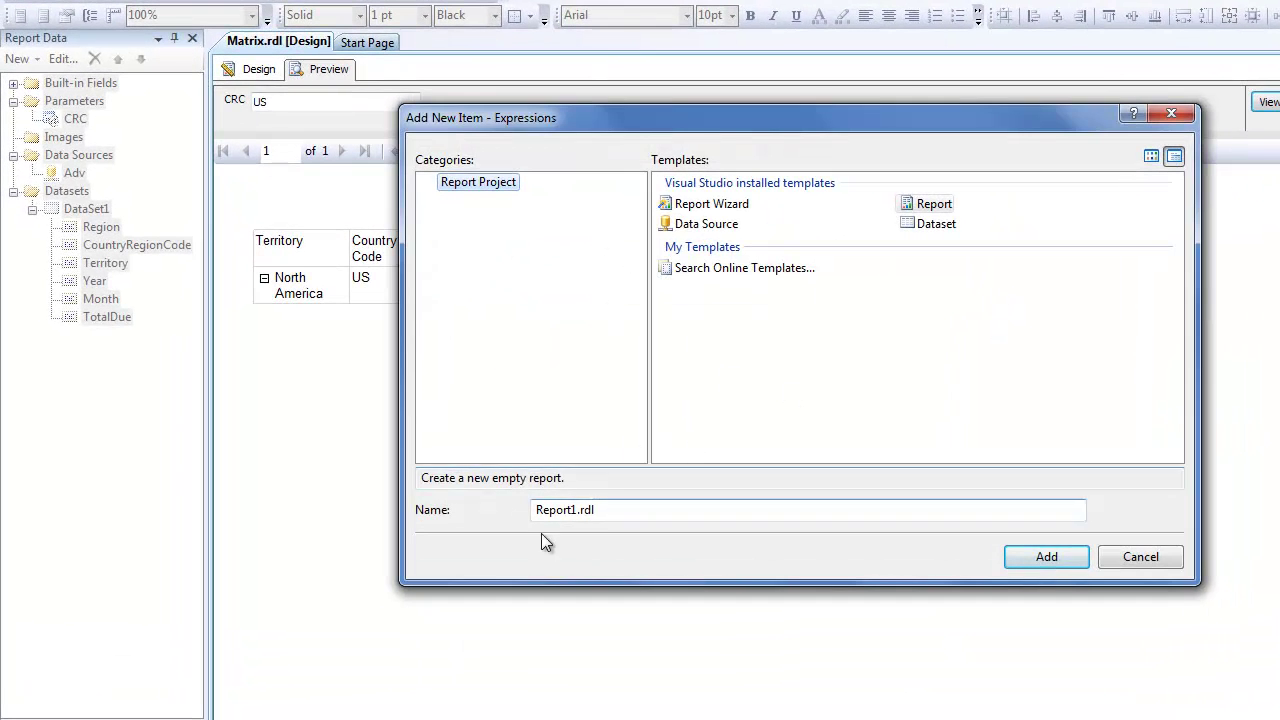
click(577, 511)
drag(577, 511, 410, 520)
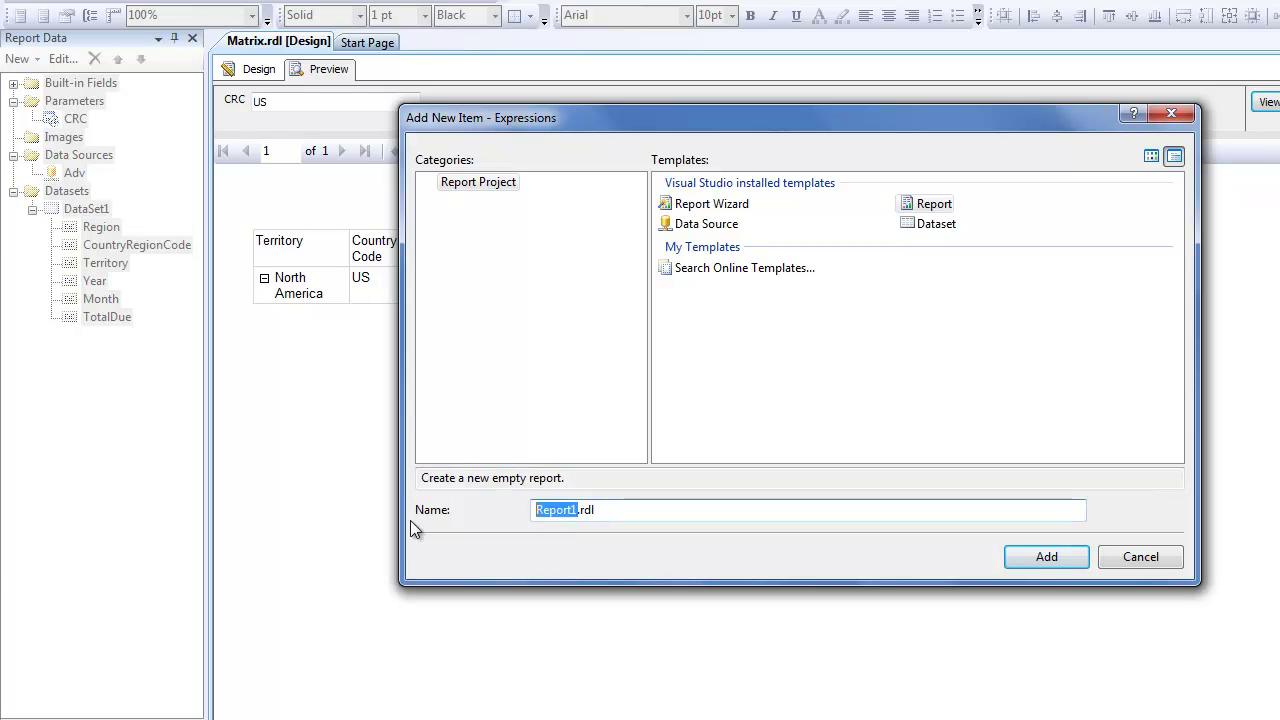
text(SubReport)
key(Return)
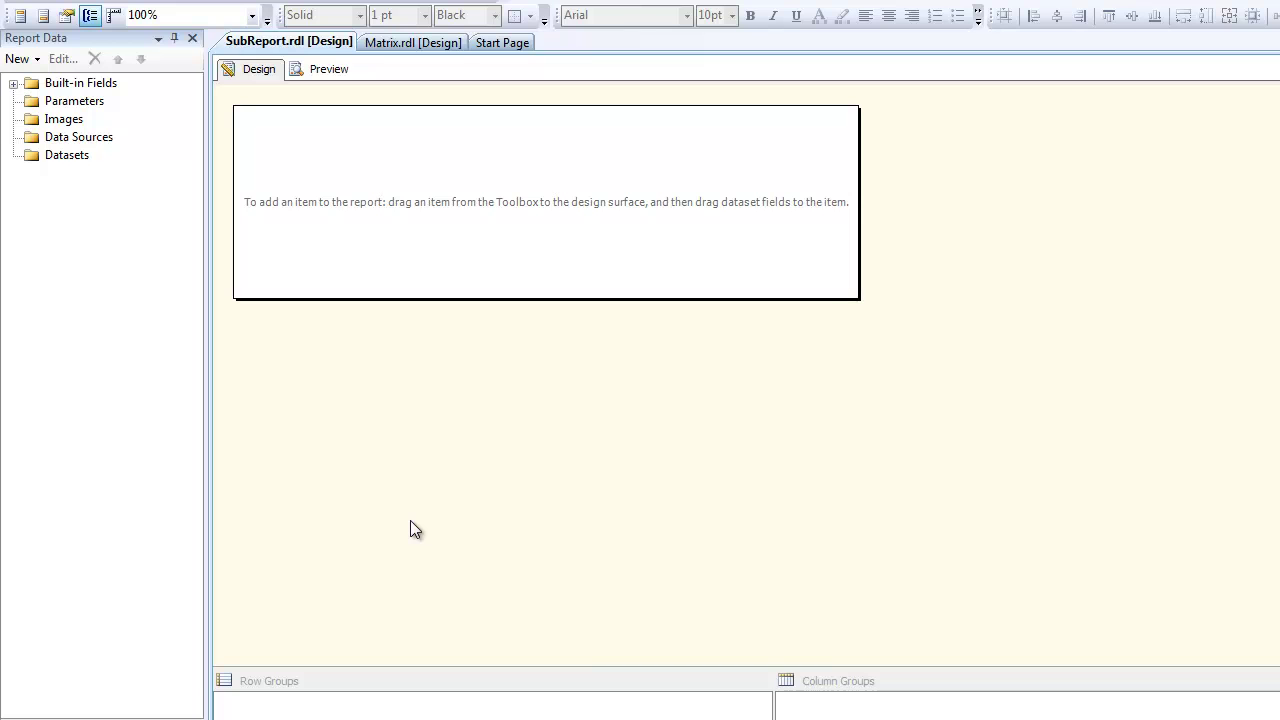
Add DataSource1 connecting to server TRAINER-PC\SSRSexpress with the AdventureWorks database.
right_click(80, 141)
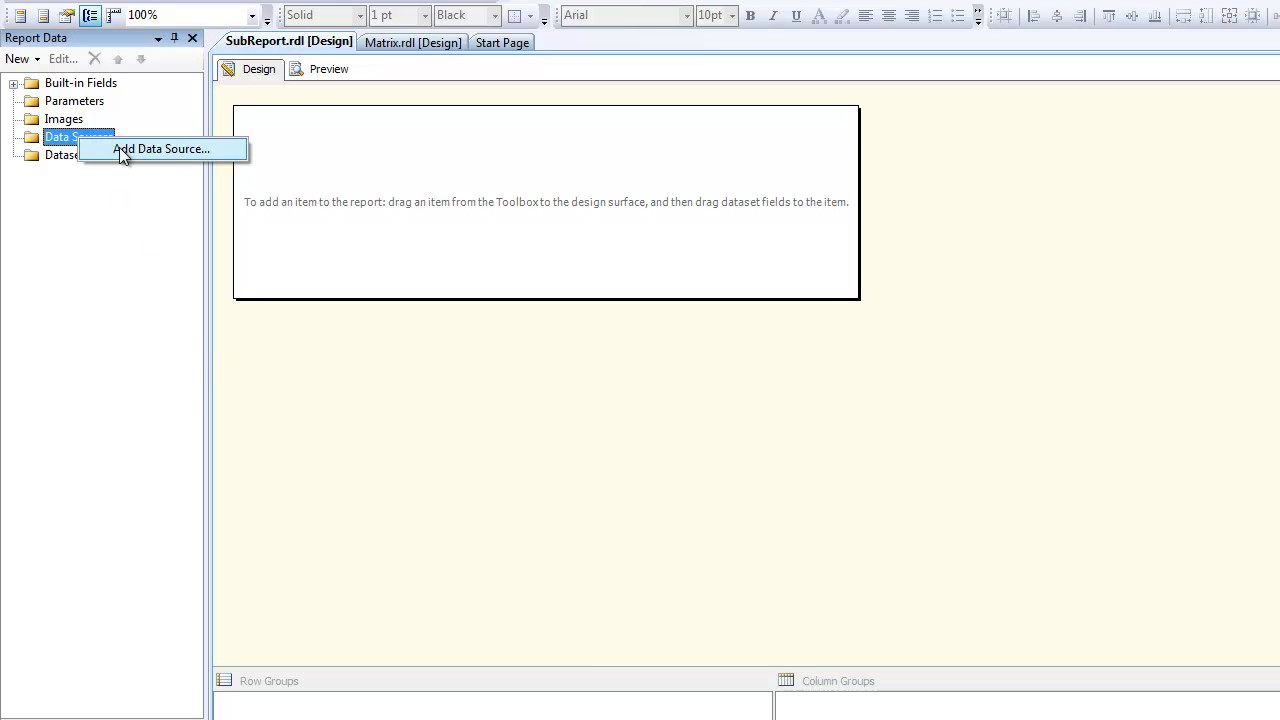
click(119, 148)
click(1078, 379)
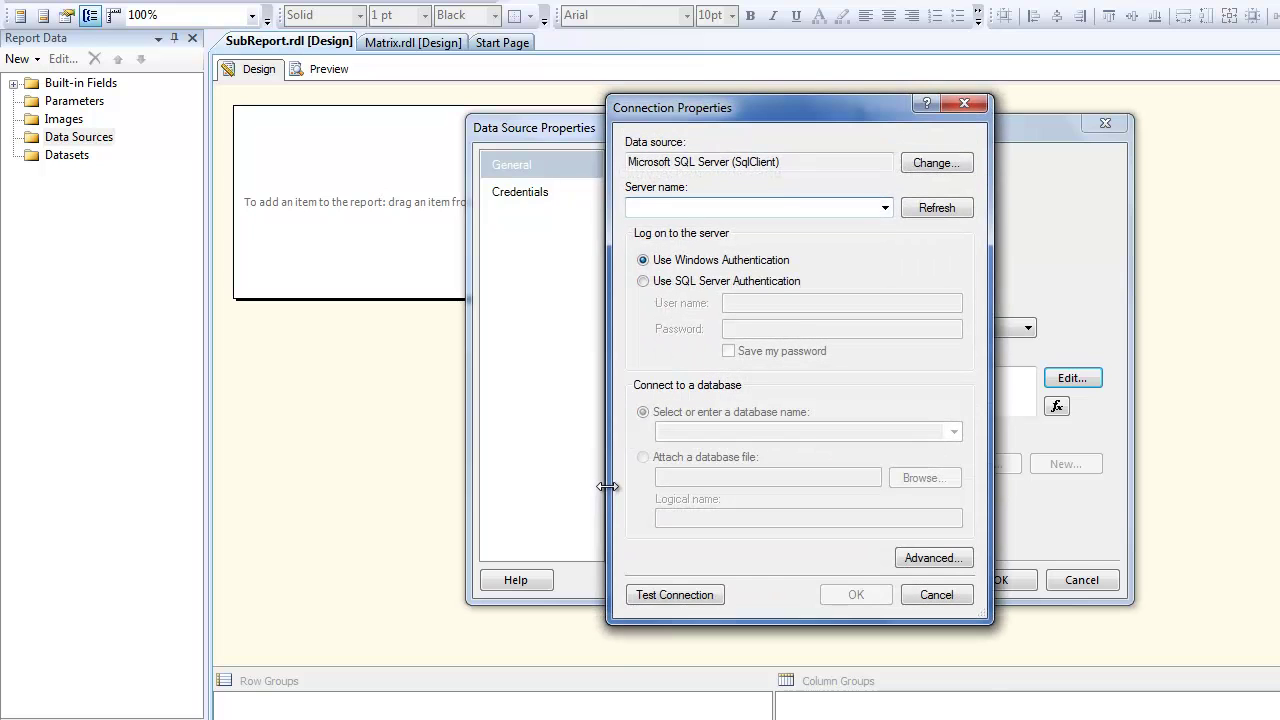
click(885, 208)
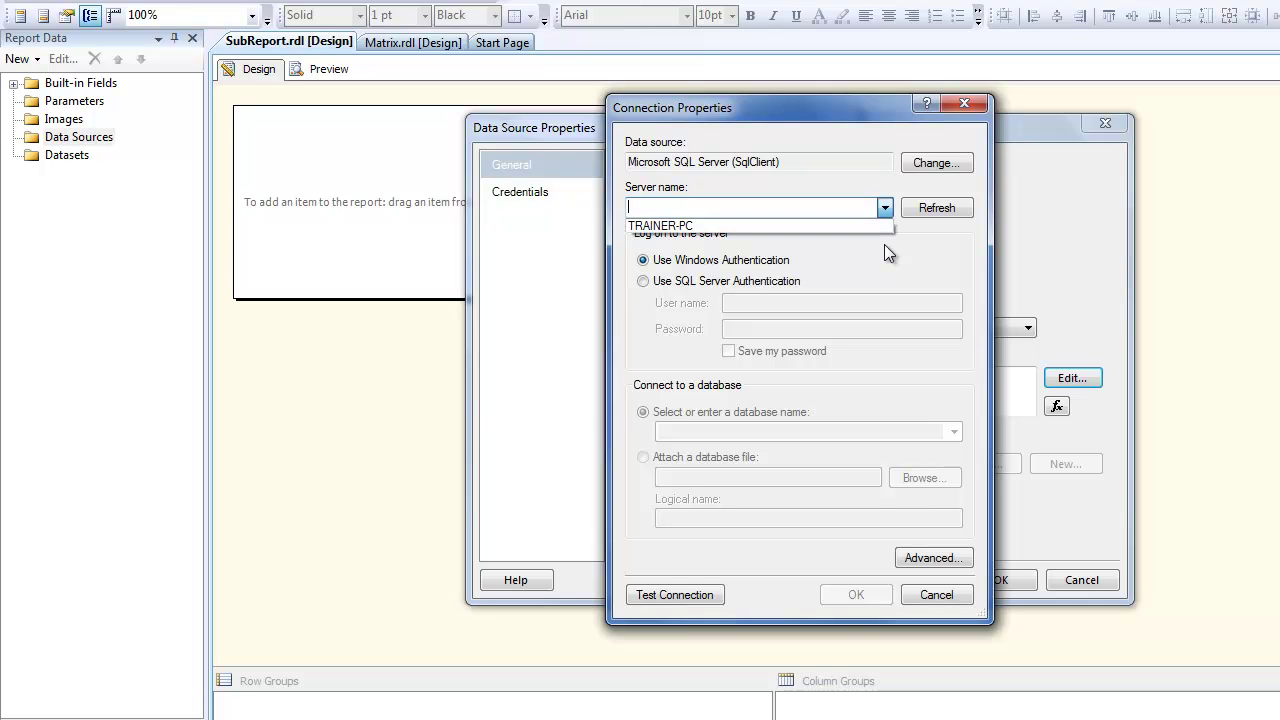
click(870, 226)
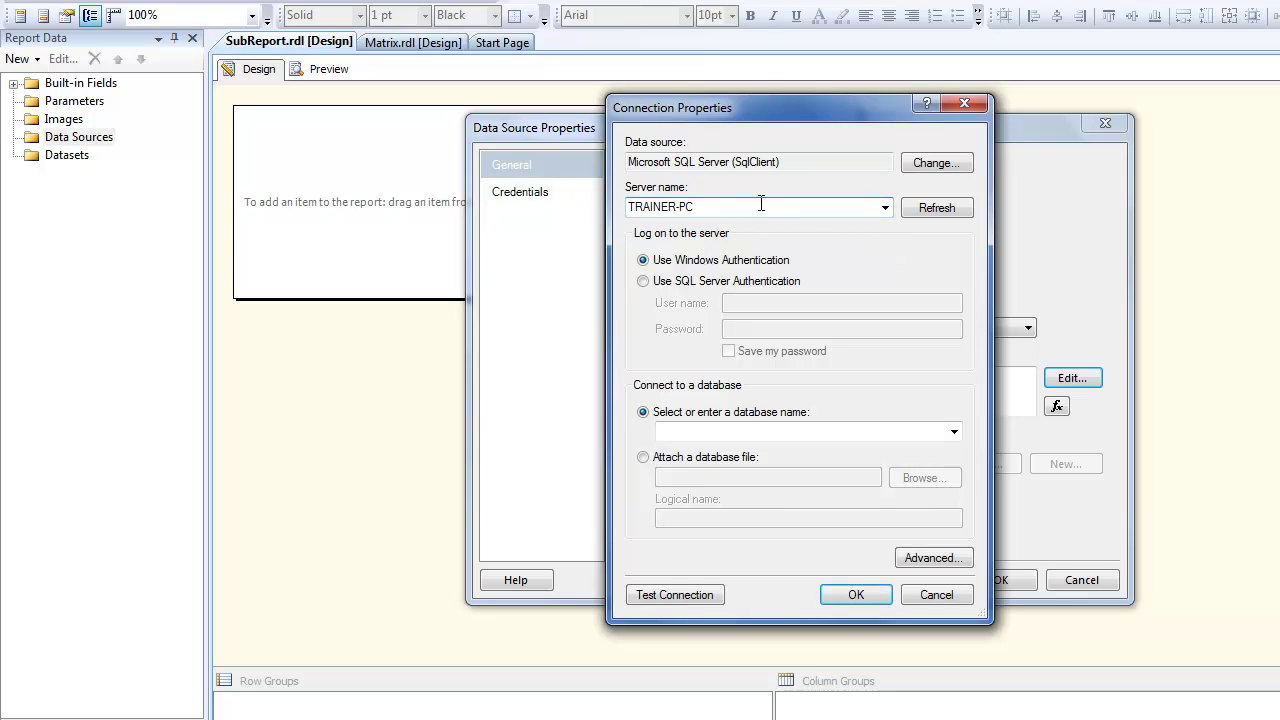
text(\SSRSexpress)
click(940, 431)
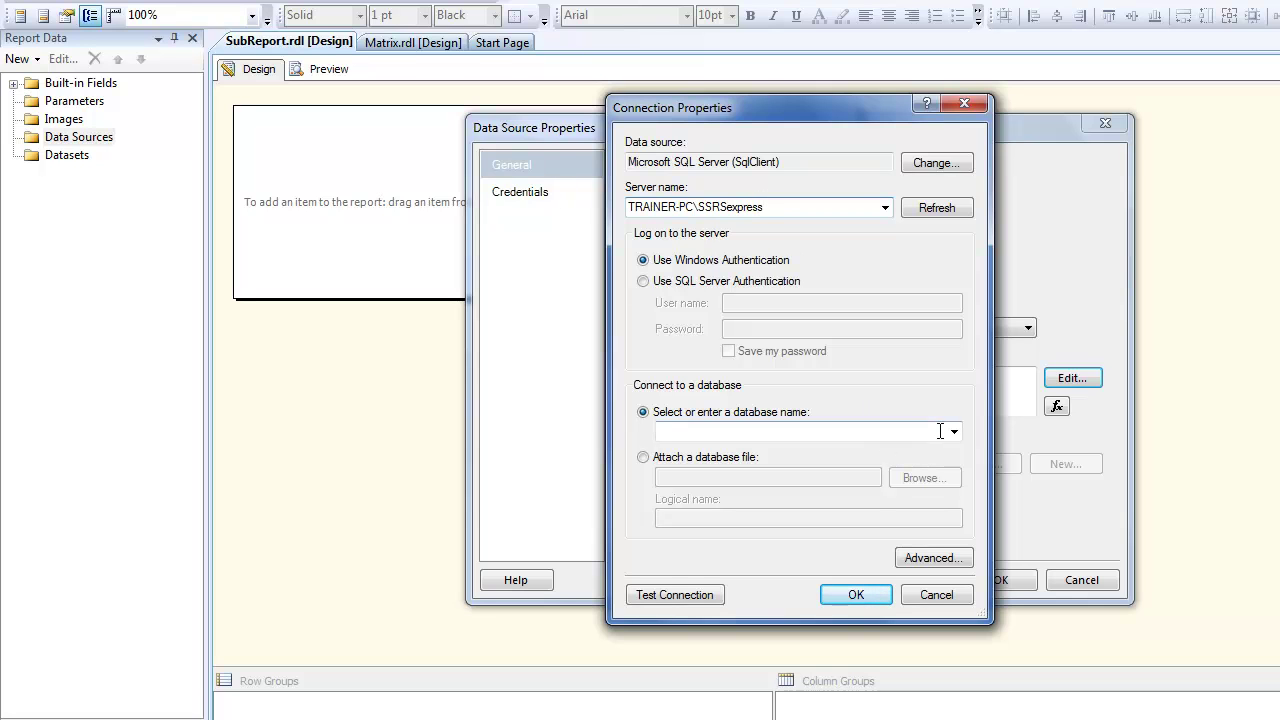
click(697, 450)
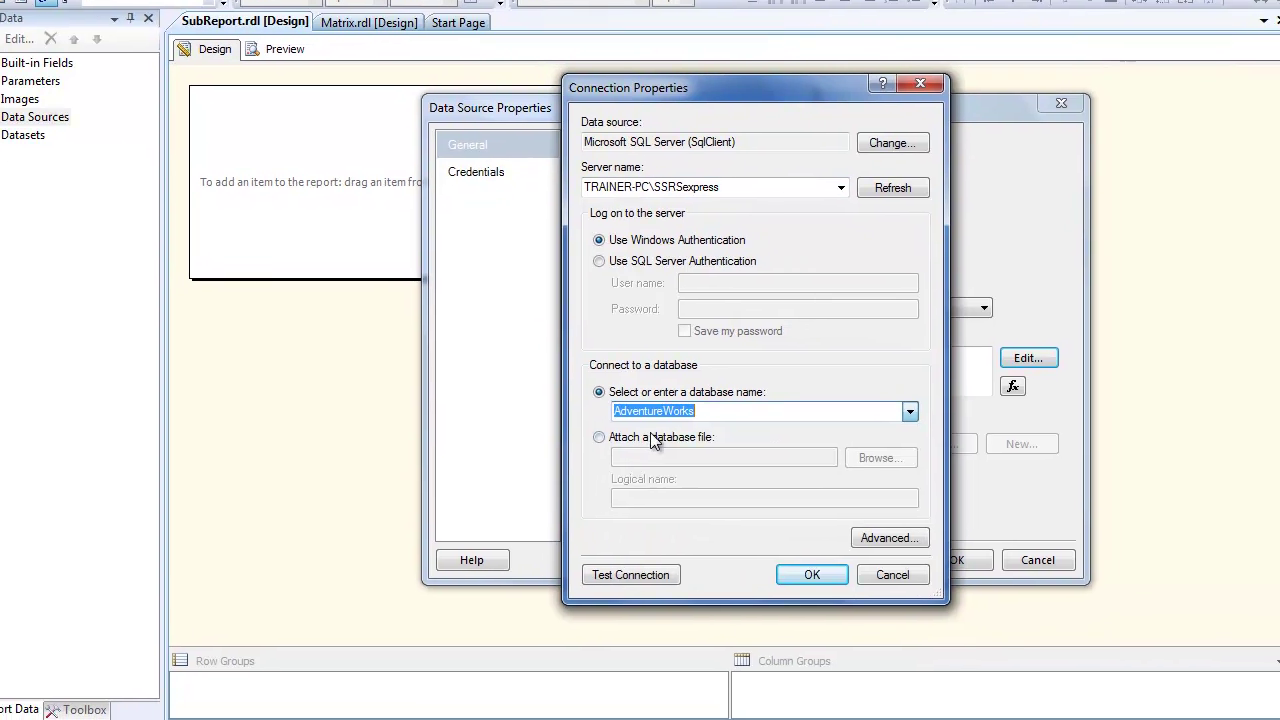
click(862, 594)
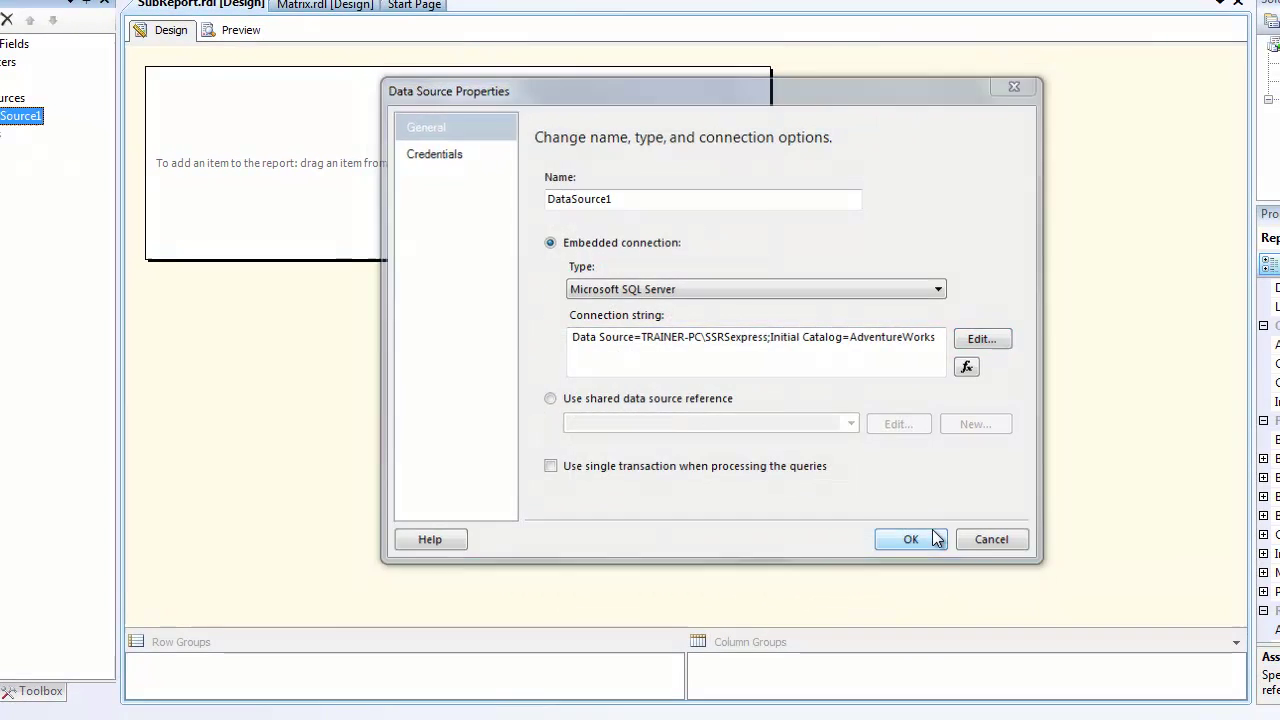
click(931, 535)
Create a new embedded dataset in SubReport that uses DataSource1.
click(33, 144)
right_click(33, 144)
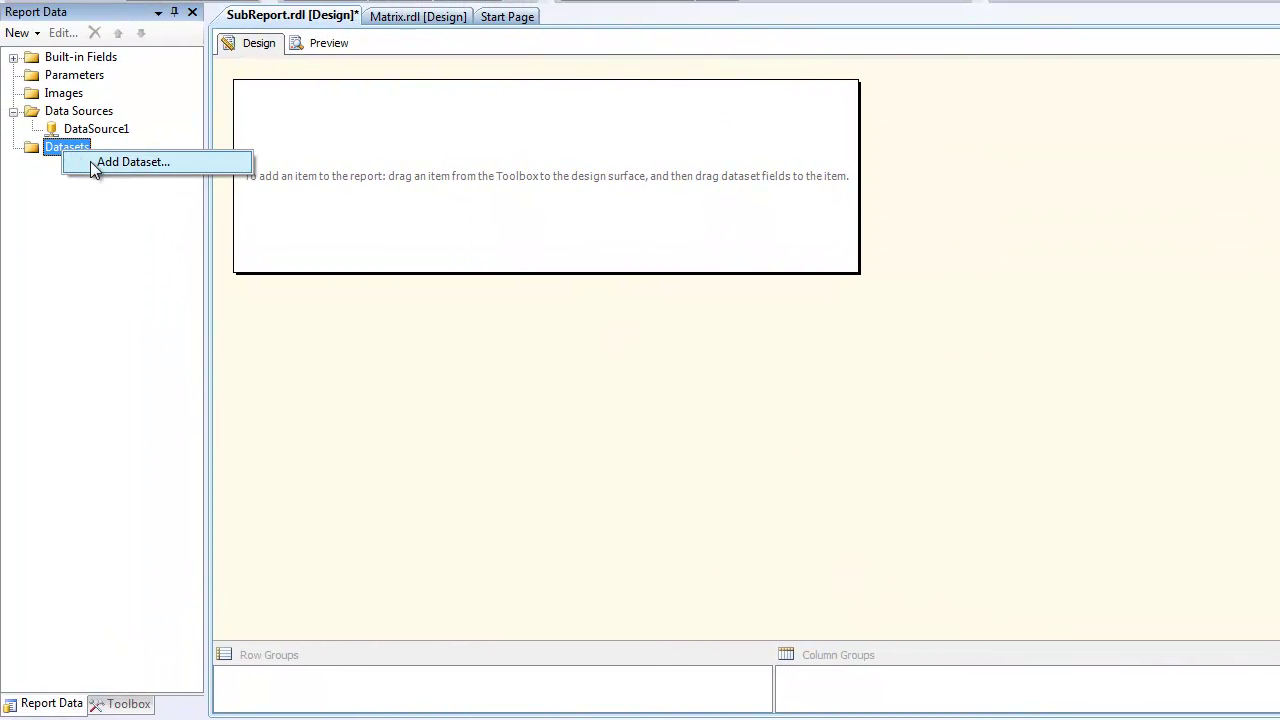
click(68, 156)
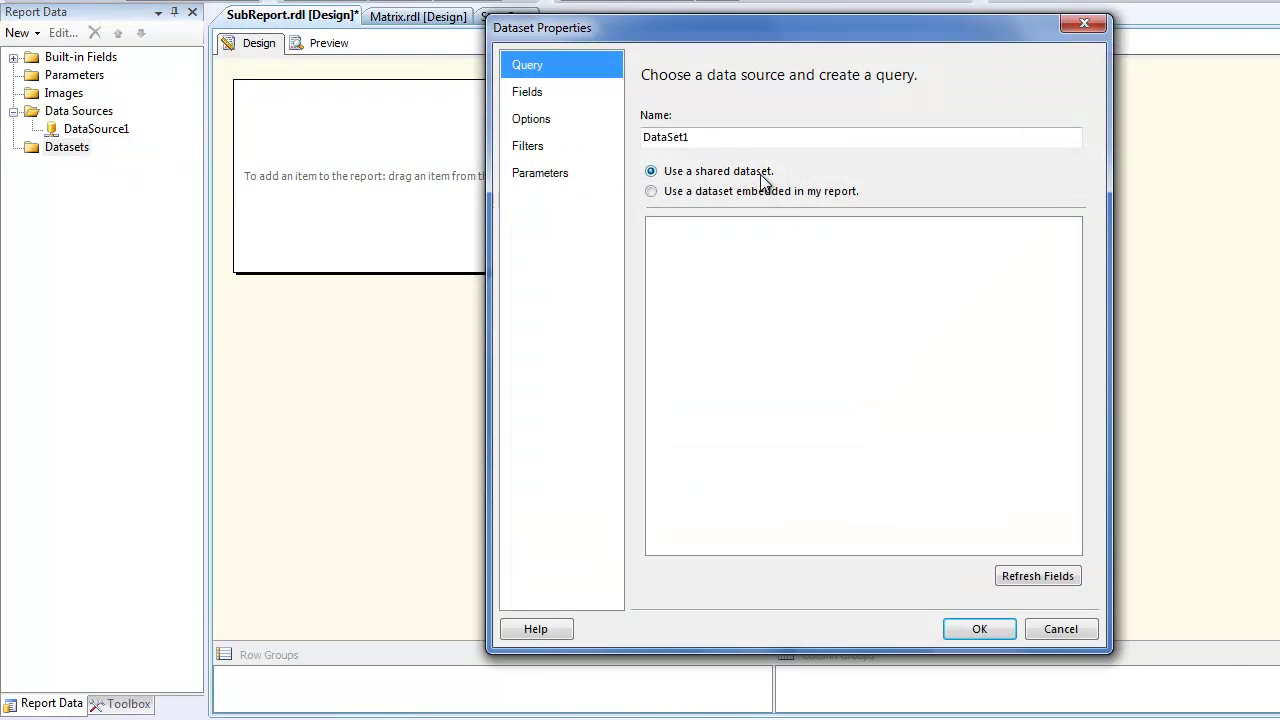
click(757, 190)
click(769, 249)
click(768, 266)
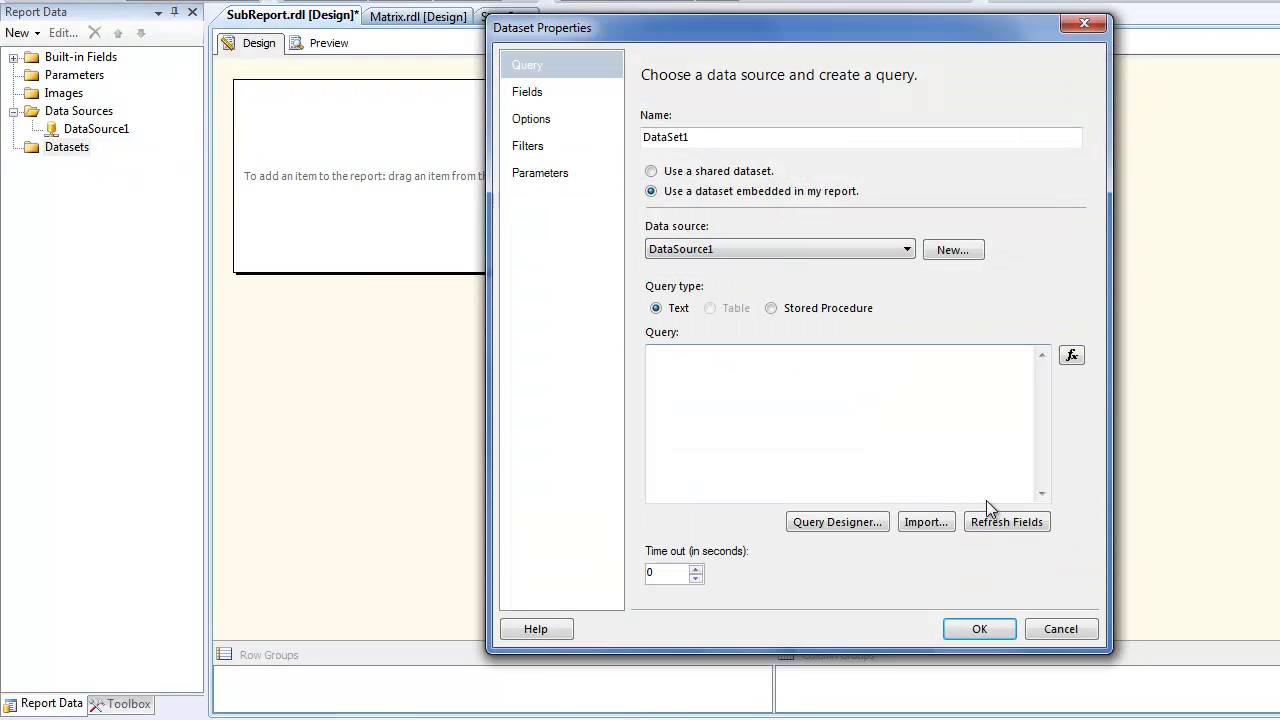
Add the SalesTerritory (Sales) table in the graphical query designer.
click(855, 522)
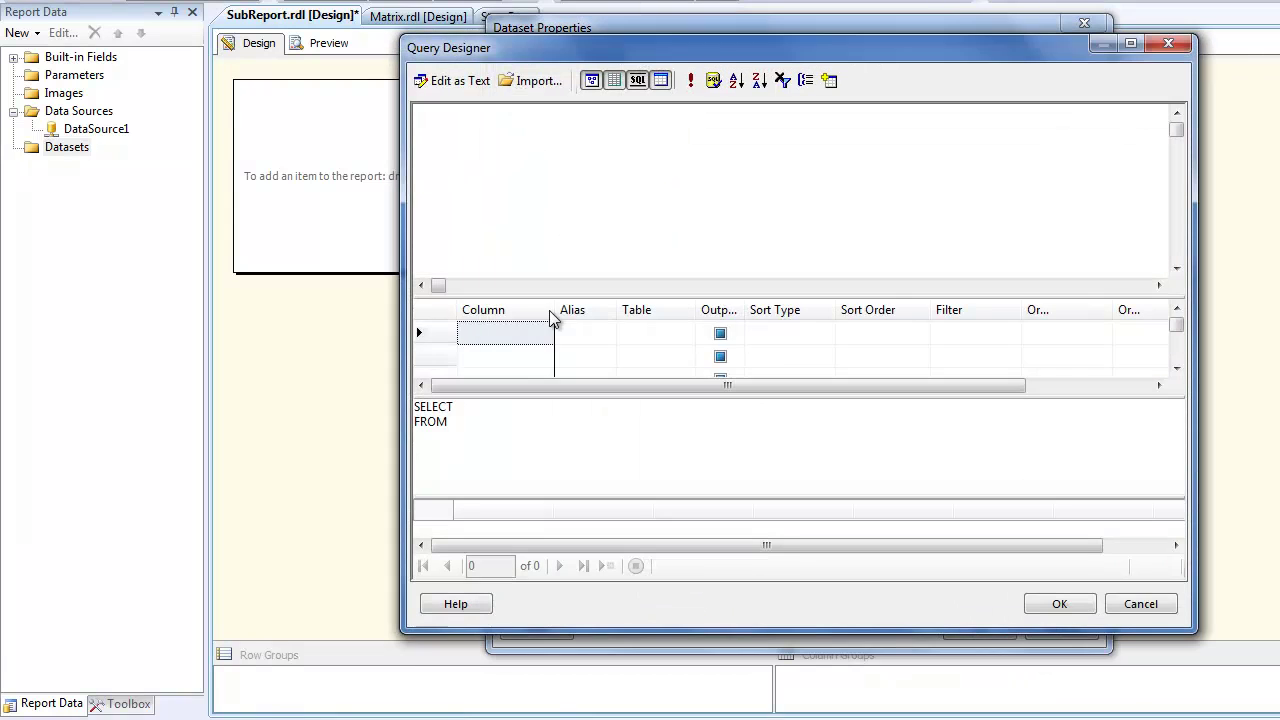
click(829, 80)
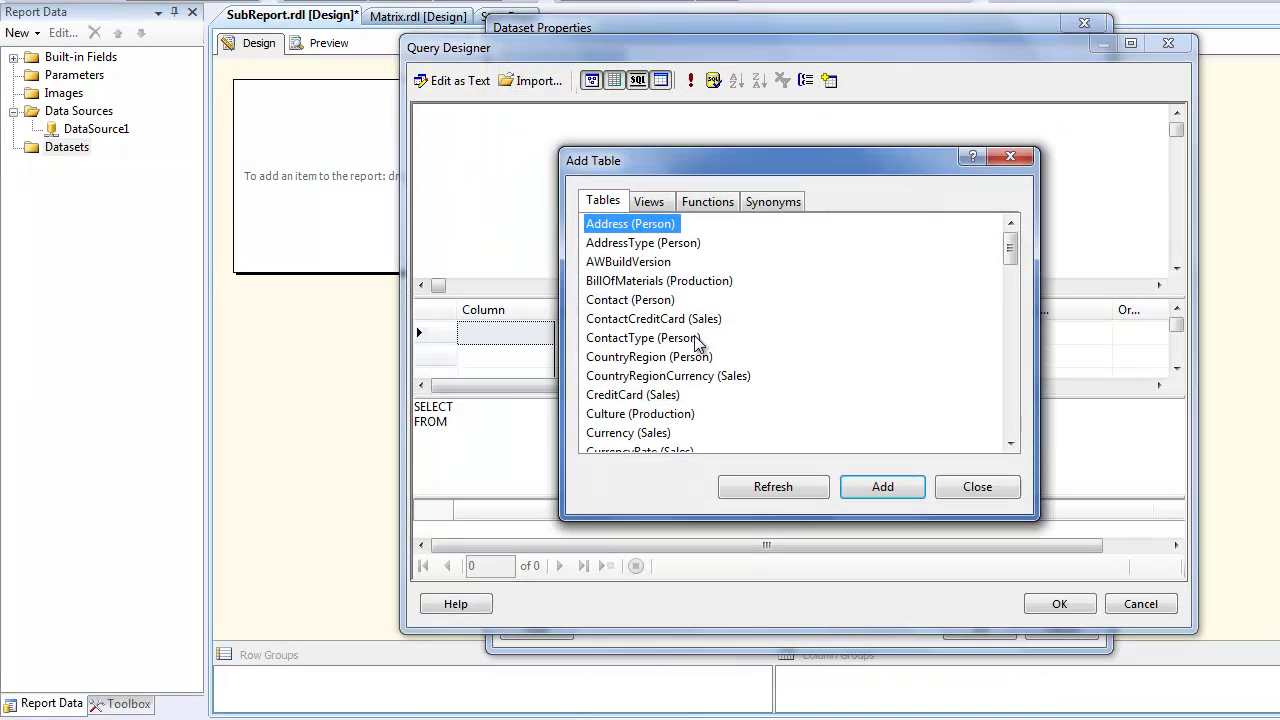
drag(1010, 232, 1008, 372)
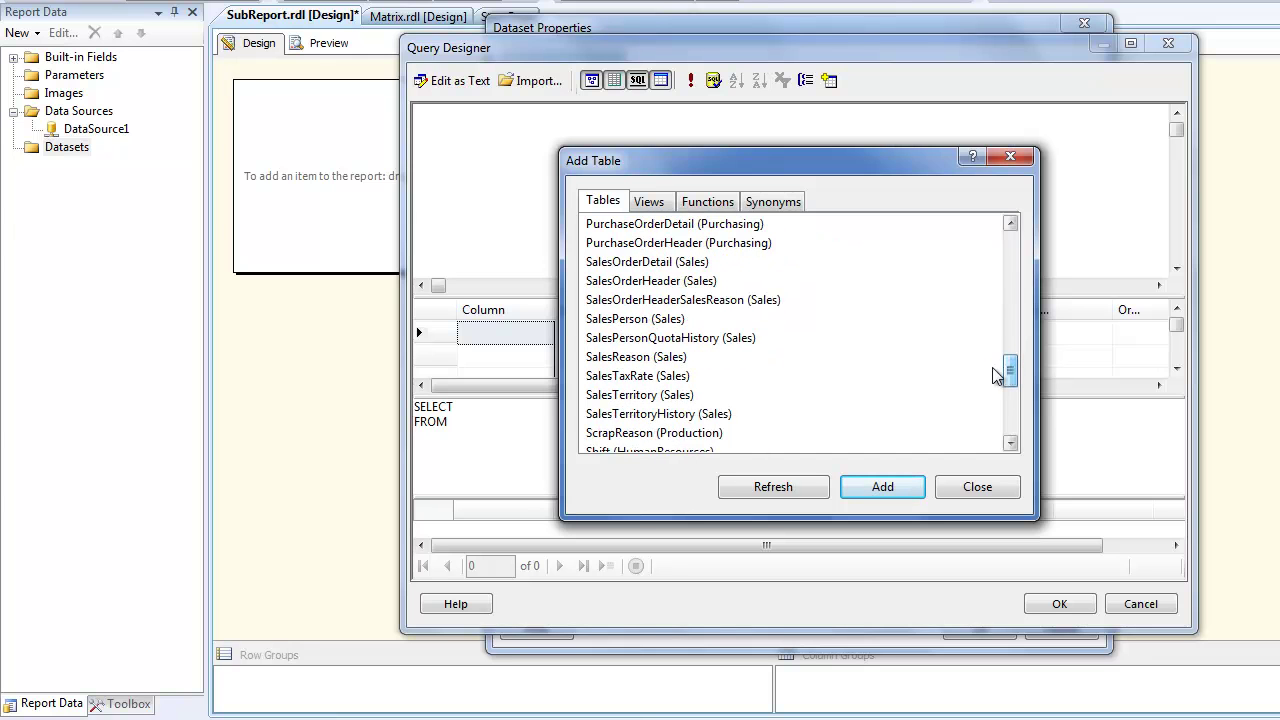
click(590, 395)
click(862, 487)
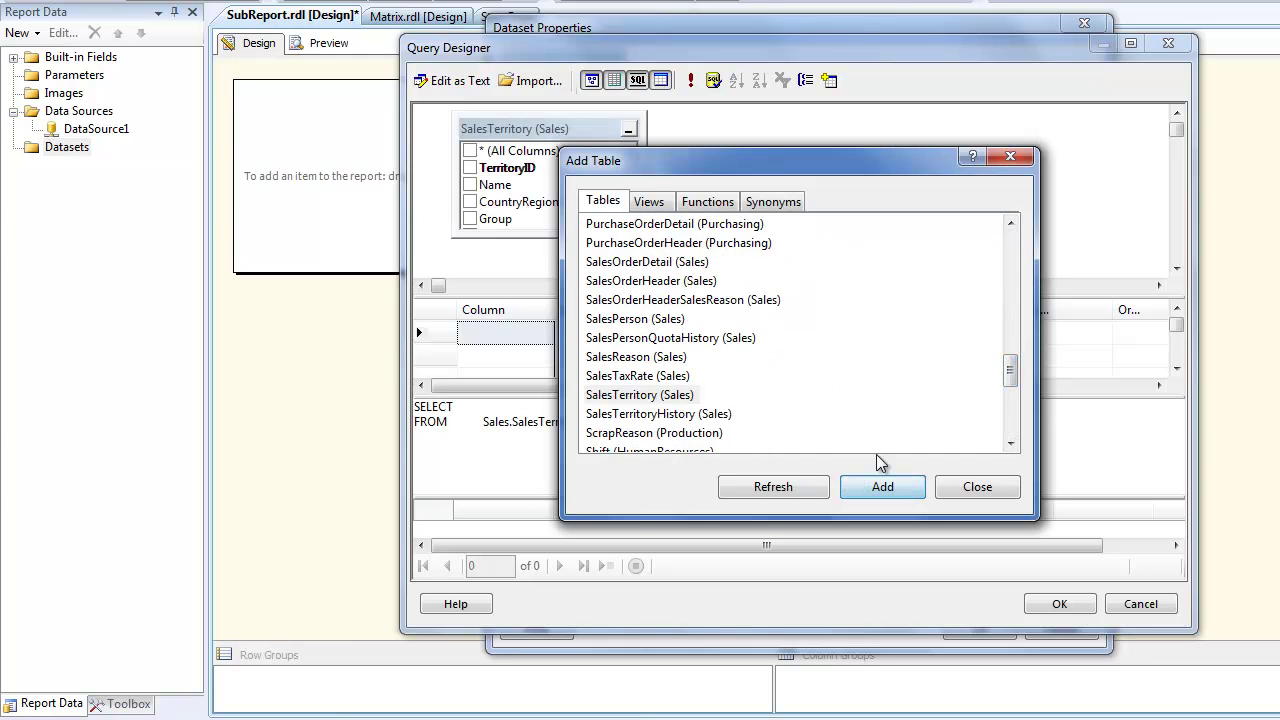
click(948, 492)
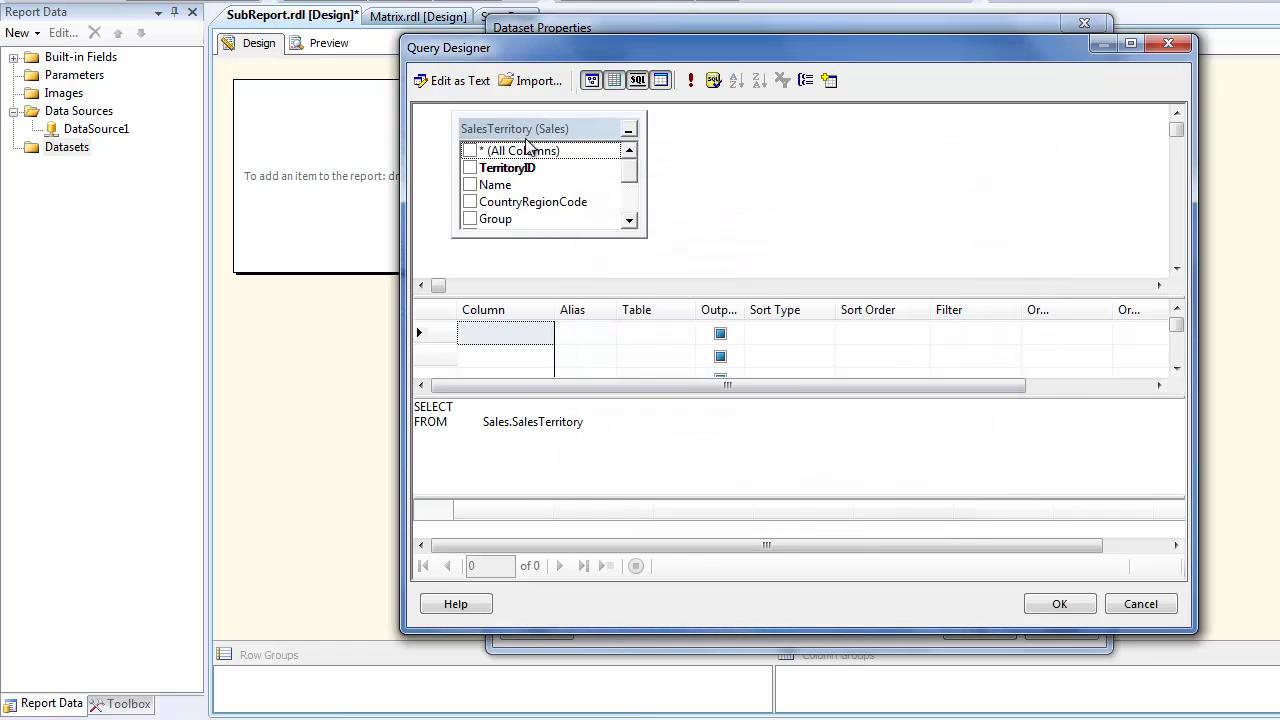
Select all SalesTerritory columns with TOP 10, save the dataset, and enlarge the report body.
click(469, 151)
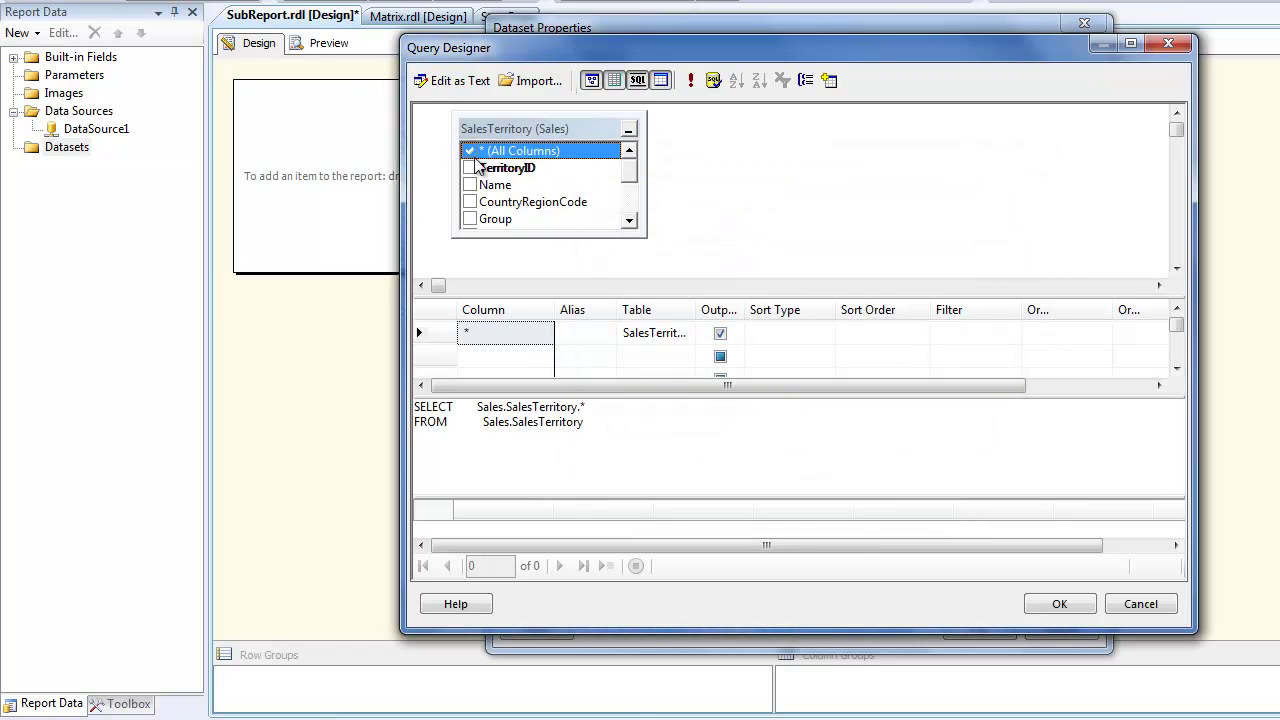
click(476, 404)
text(TOP )
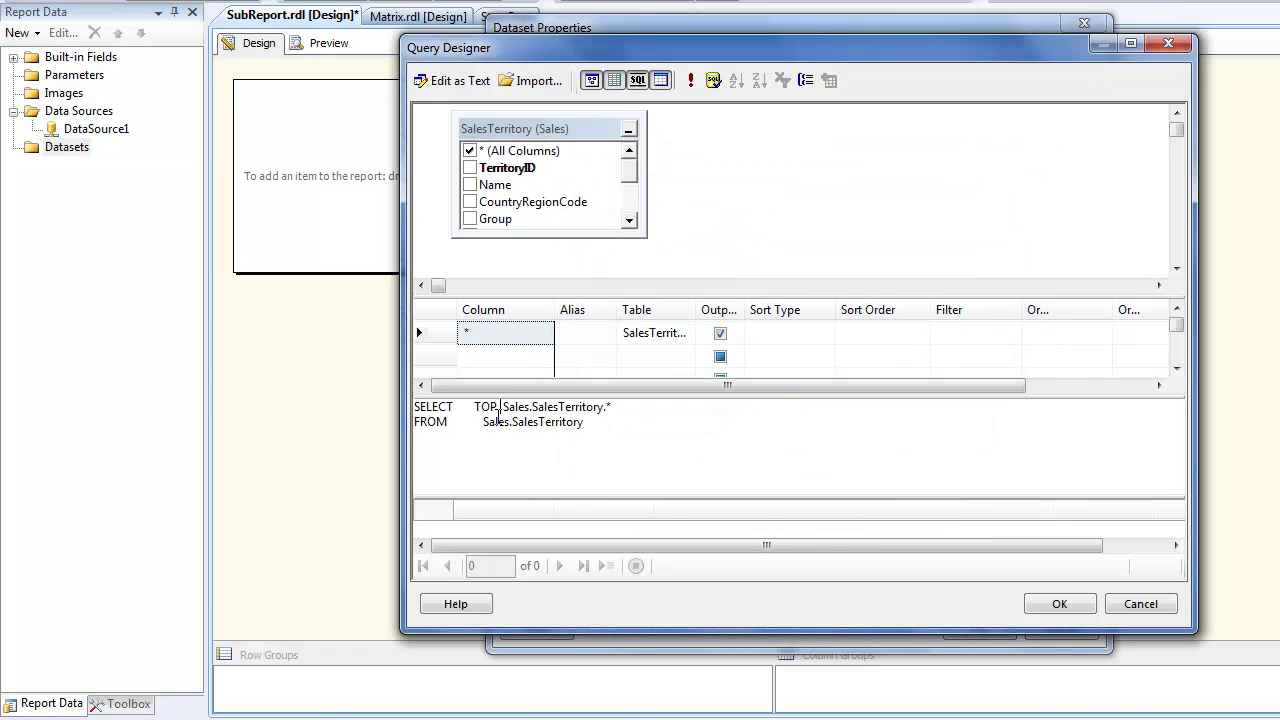
text(10)
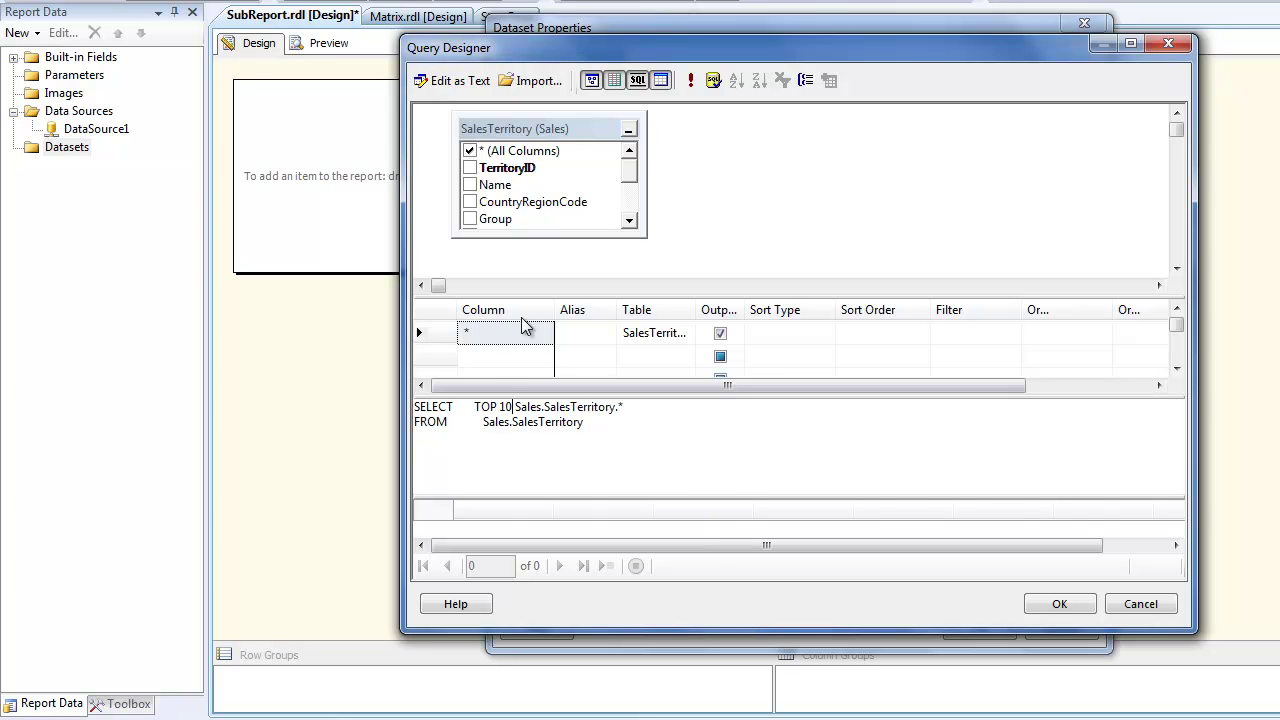
click(691, 84)
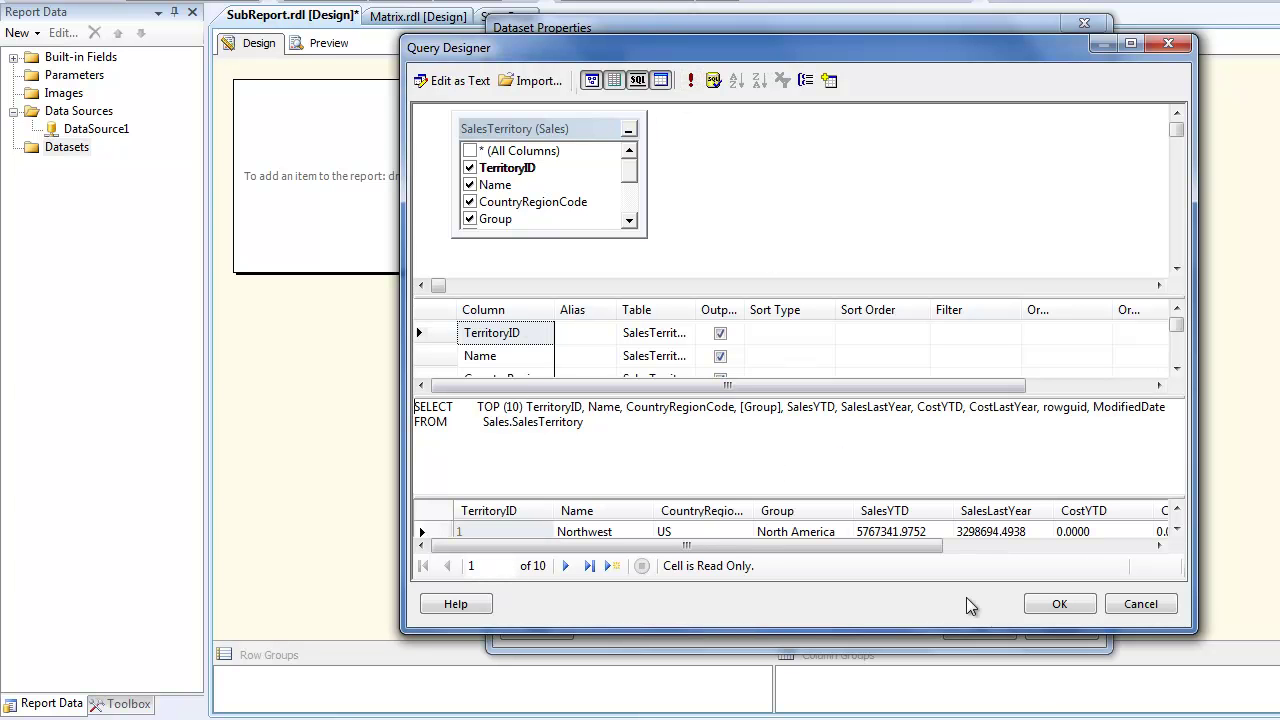
click(1059, 605)
click(986, 630)
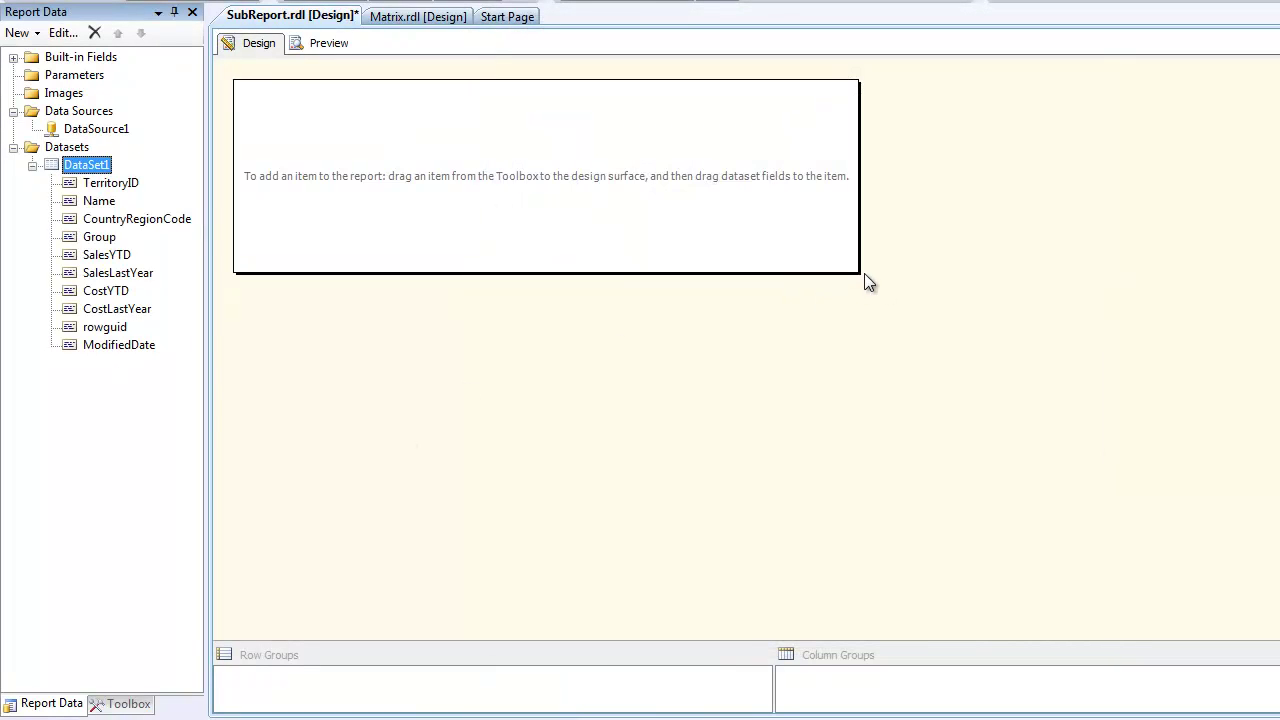
drag(864, 275, 950, 320)
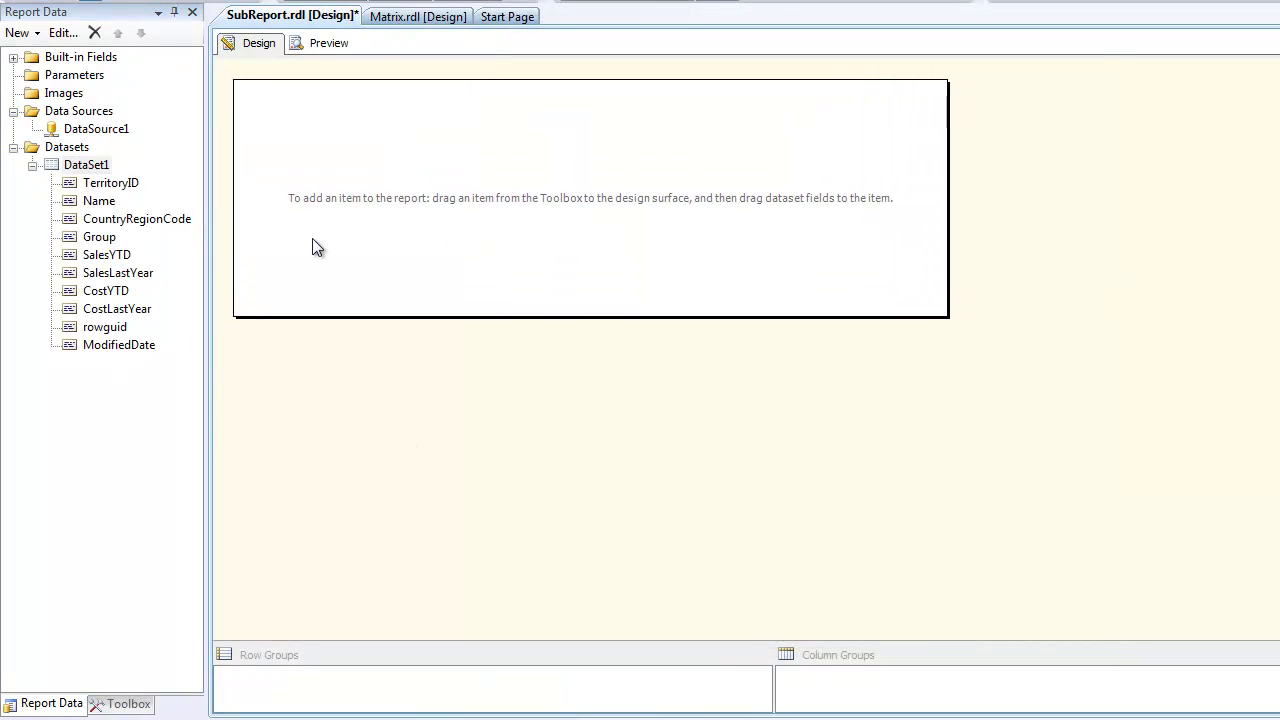
double_click(88, 165)
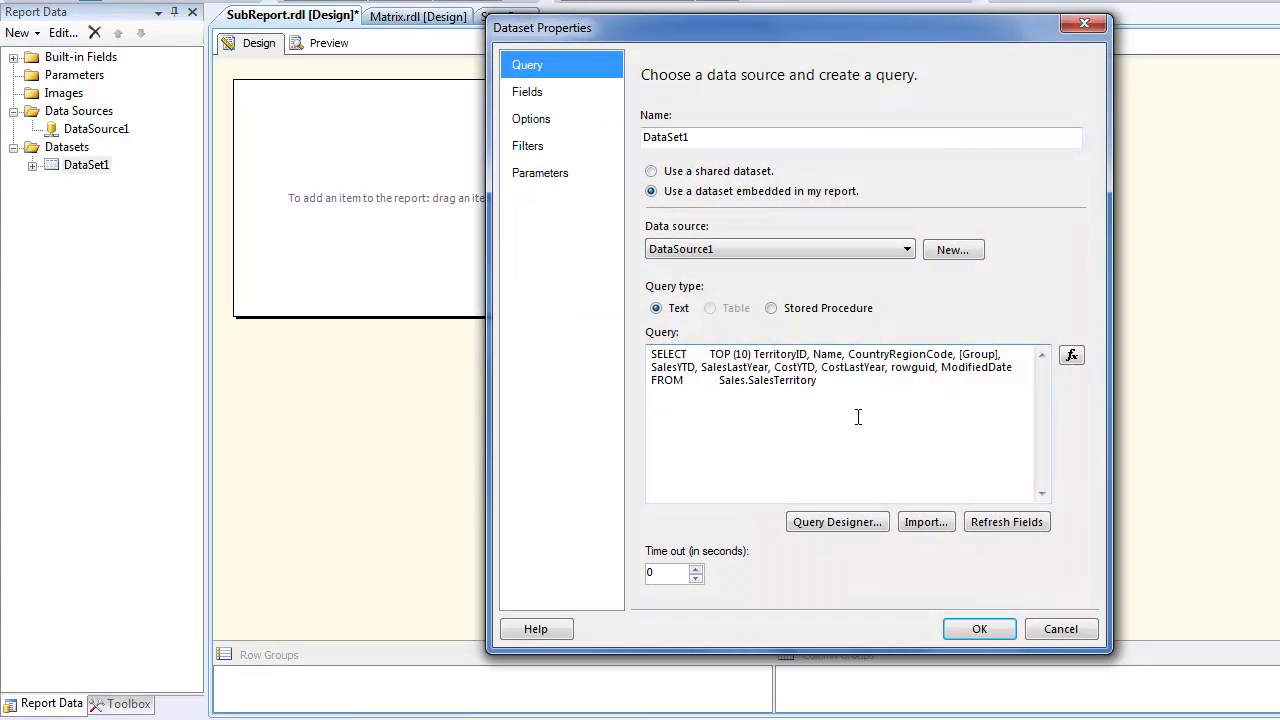
click(831, 391)
key(Return)
text(WHERE)
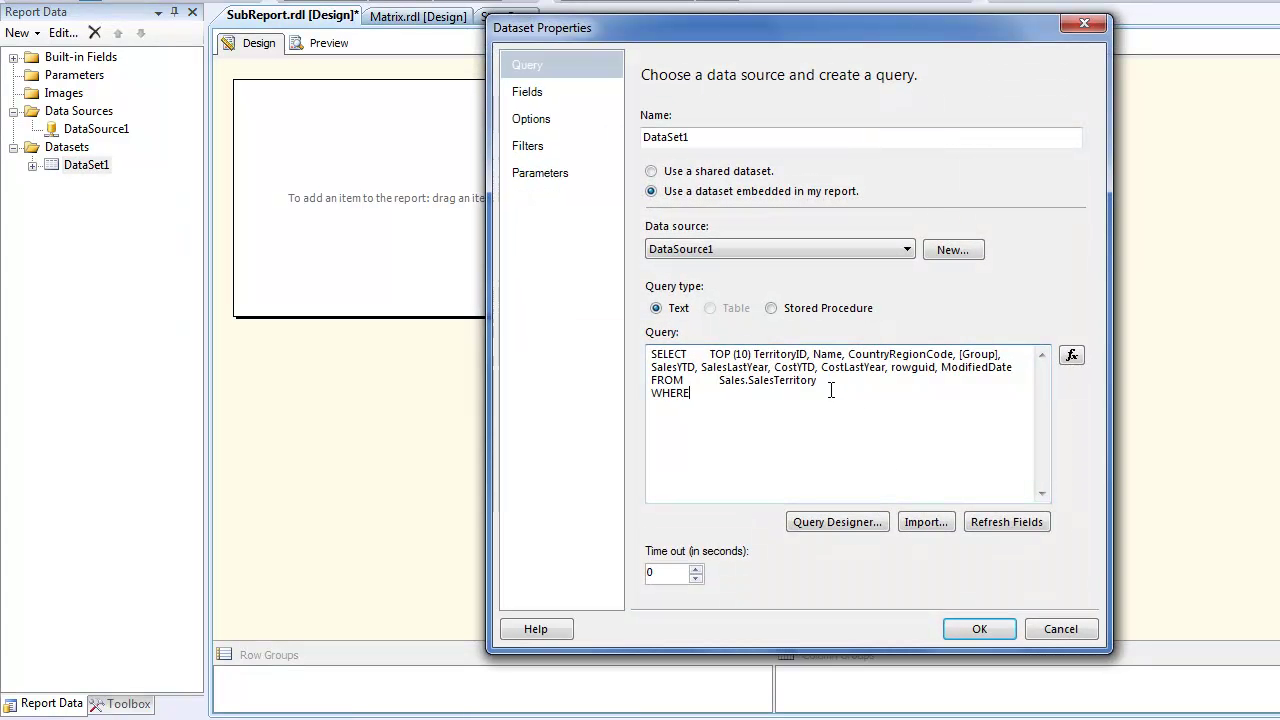
text( Countr)
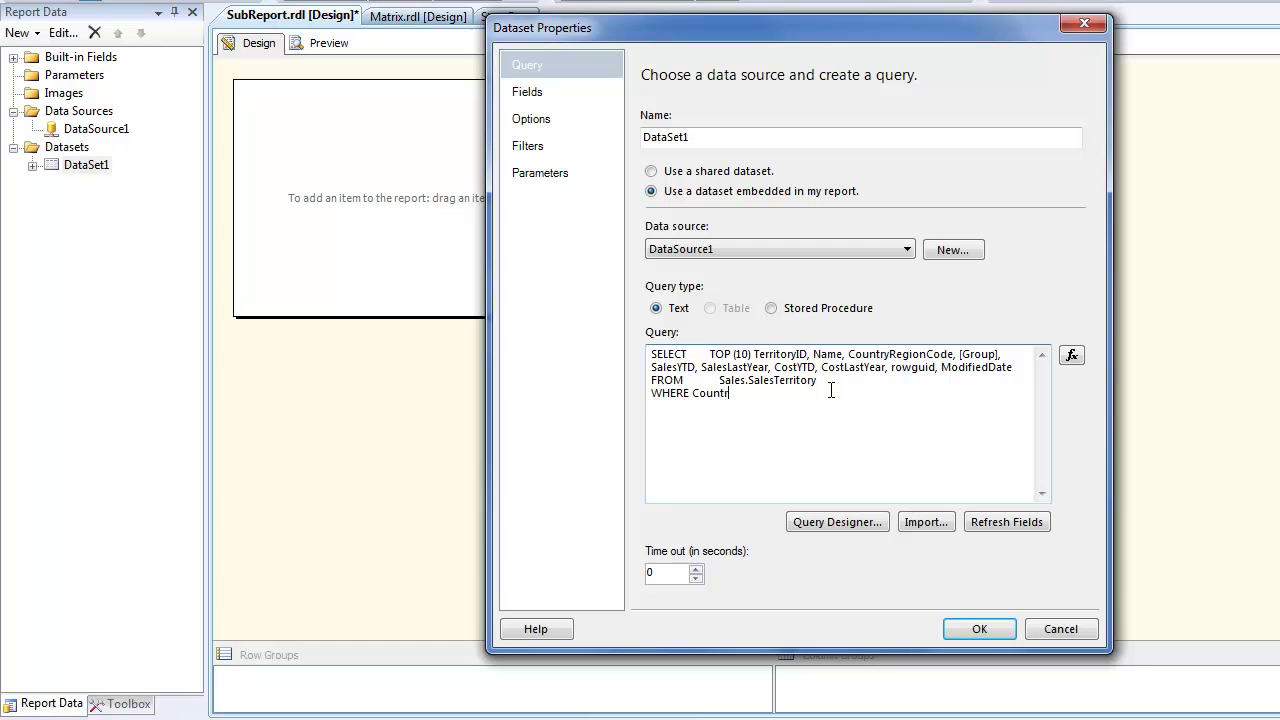
text(yRegionCode = @CRC)
Save the filtered query, preview SubReport with CRC set to US, then return to Design view.
click(965, 625)
click(329, 45)
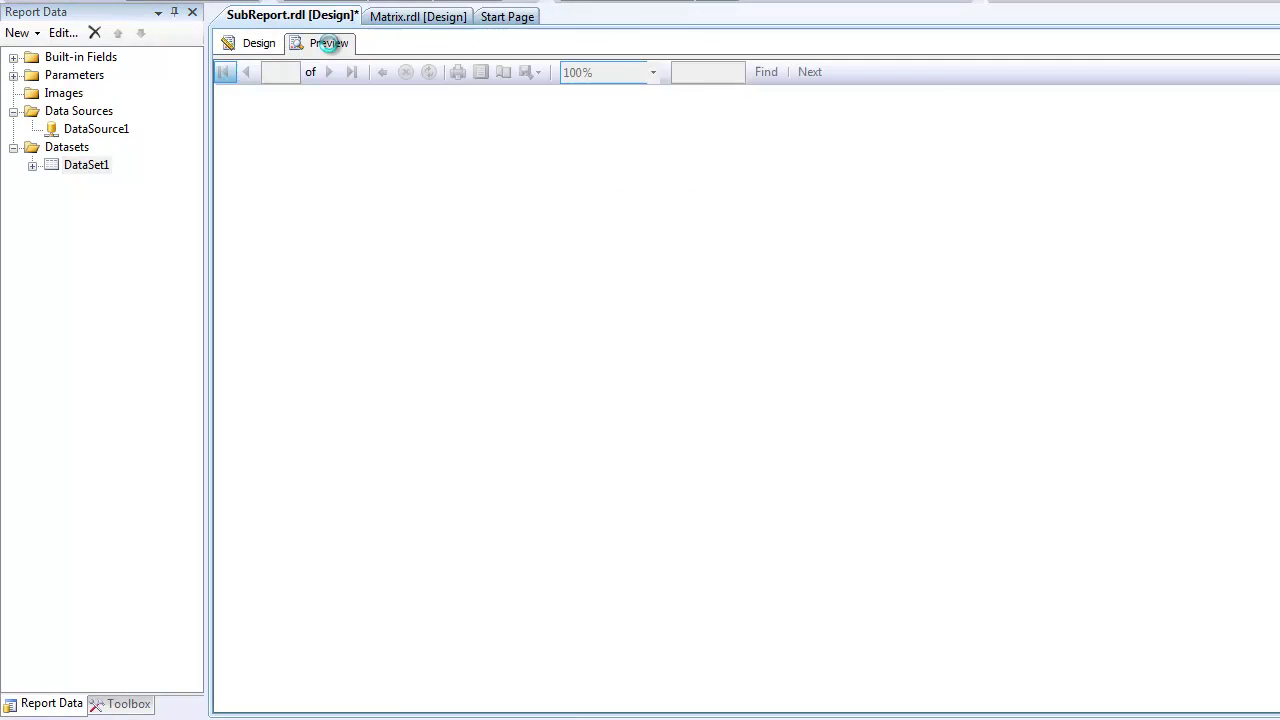
click(331, 73)
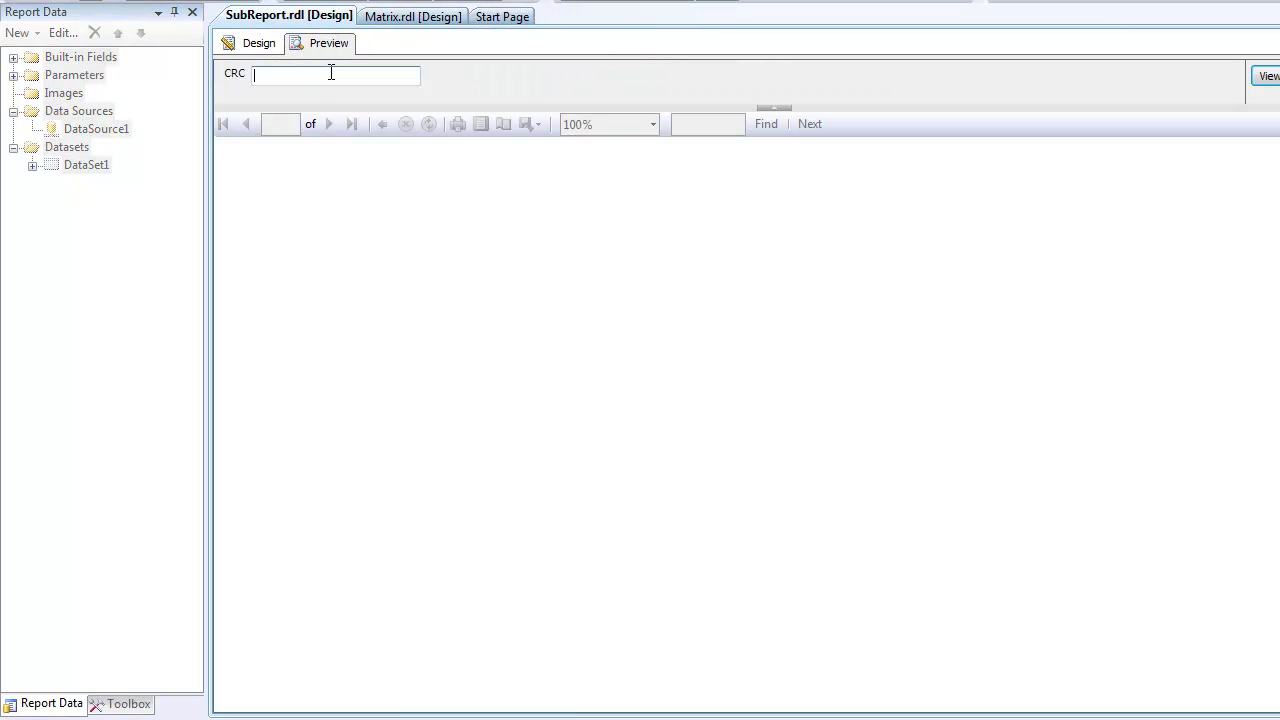
text(US)
key(Return)
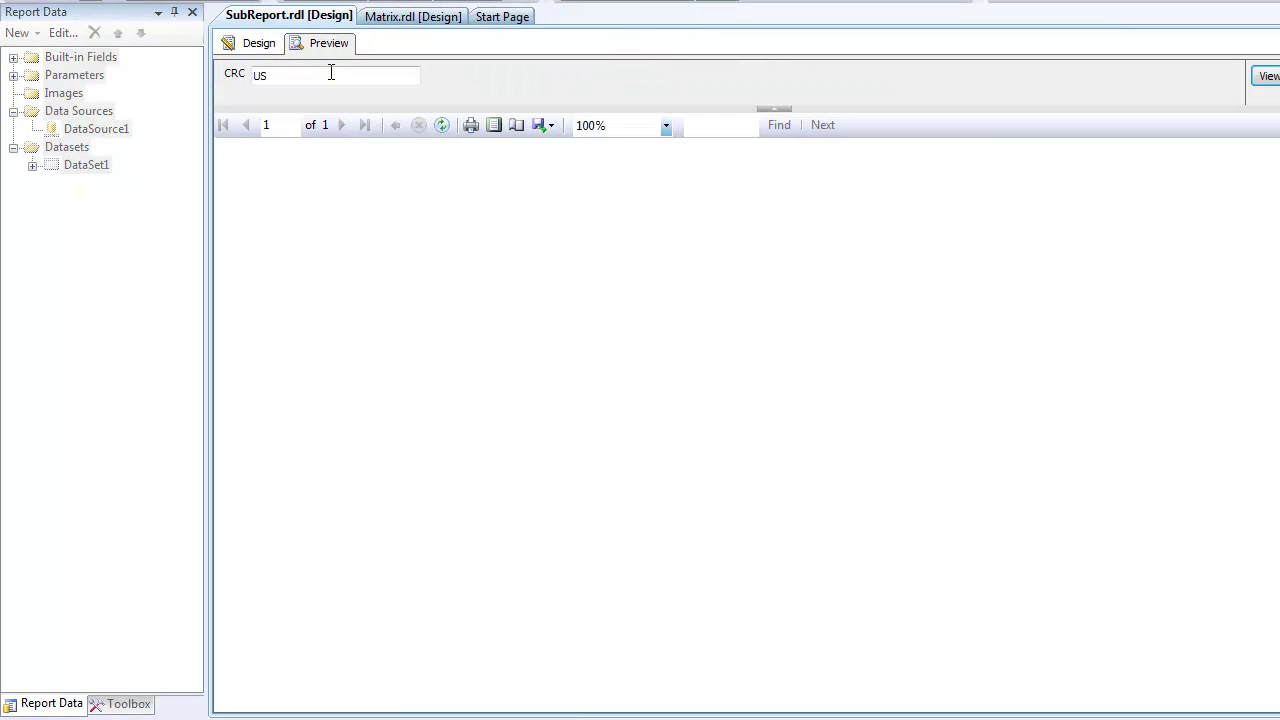
click(262, 48)
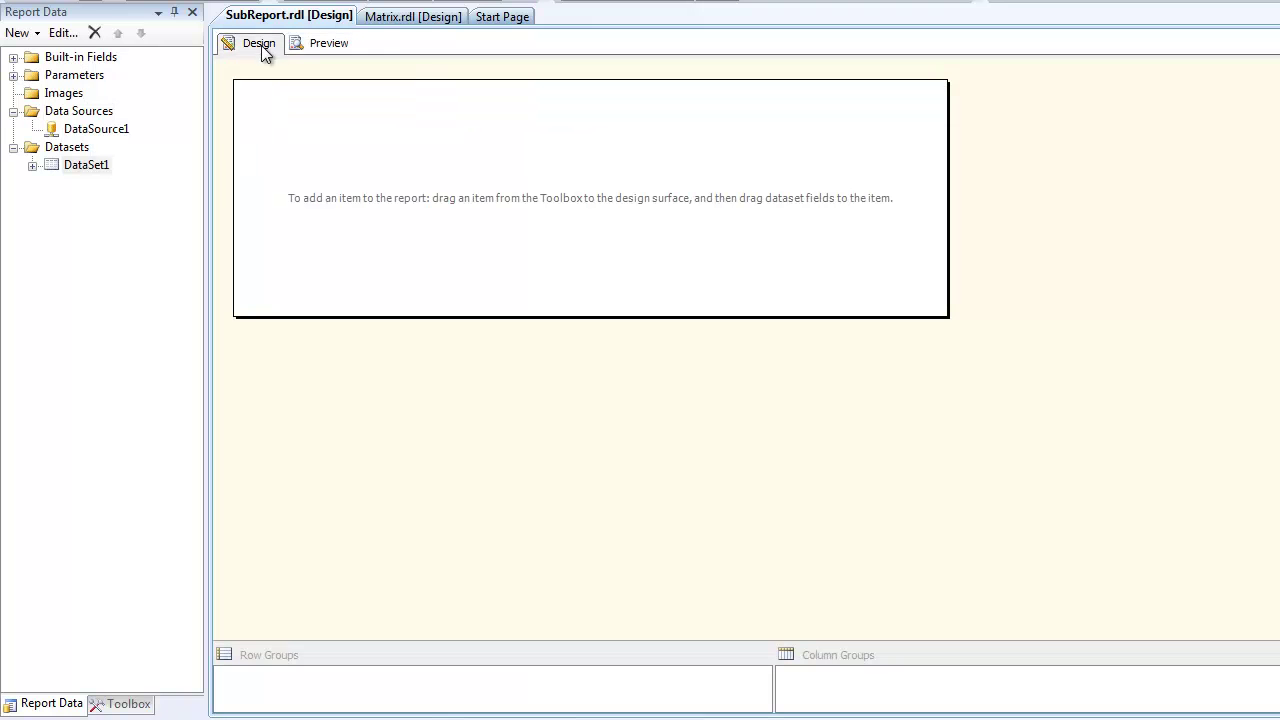
Add a table with TerritoryID, Name and CountryRegionCode columns from DataSet1, then preview it.
click(63, 704)
click(122, 703)
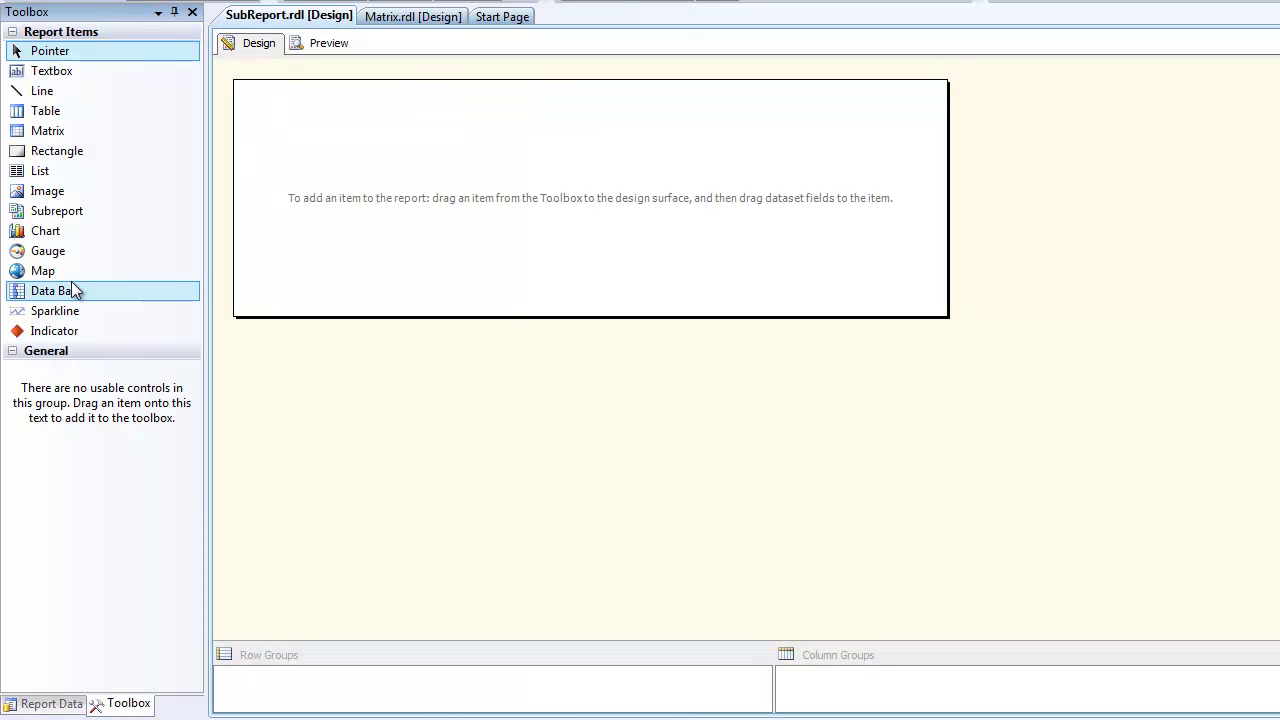
drag(44, 118, 306, 140)
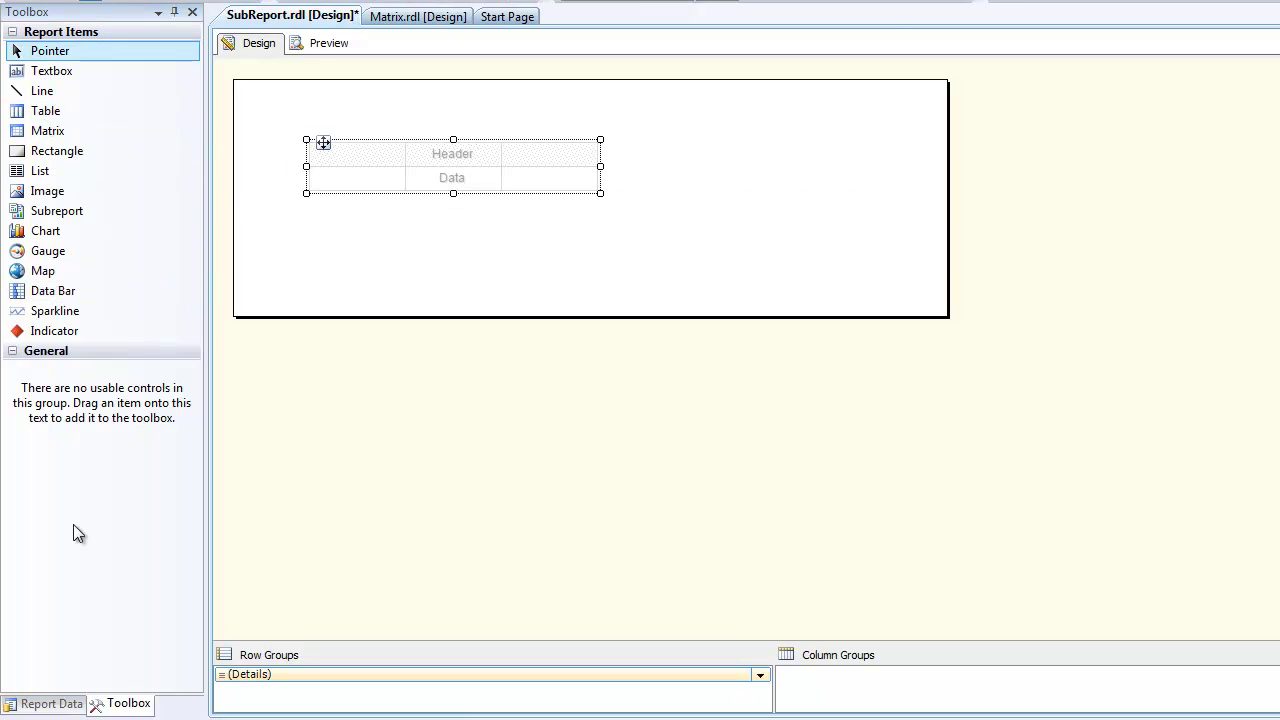
click(63, 712)
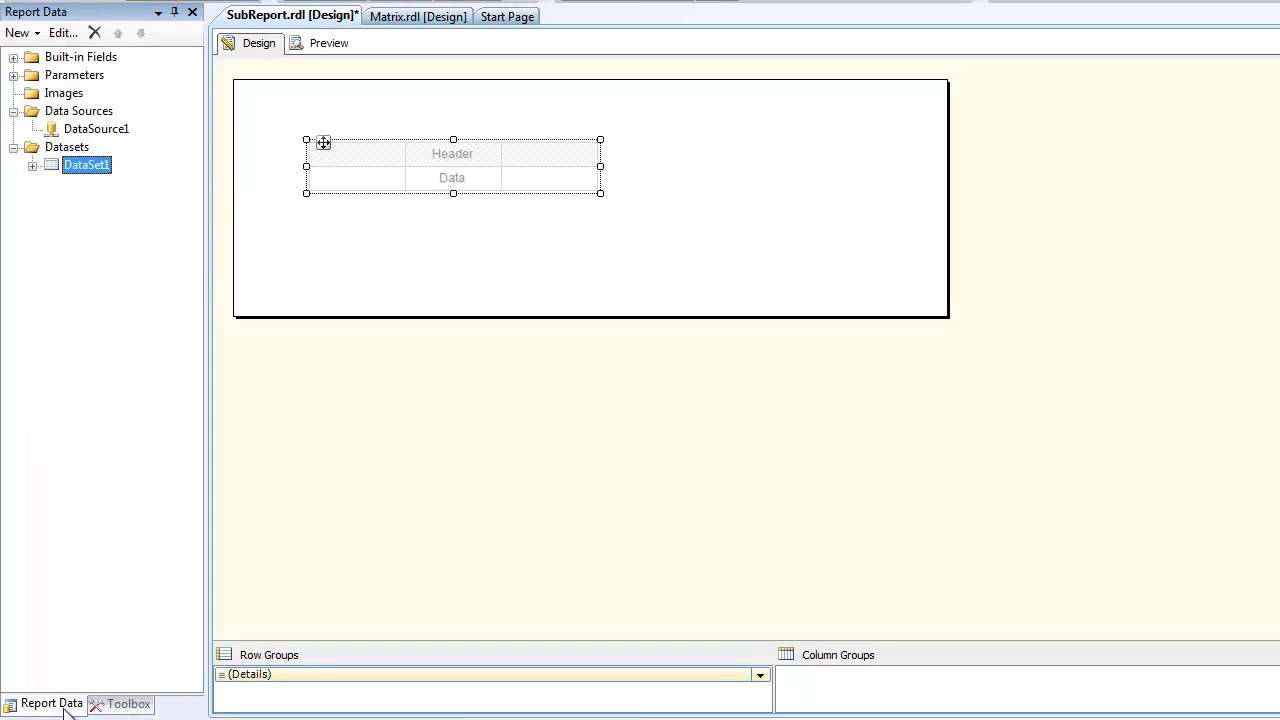
click(33, 165)
drag(104, 183, 317, 177)
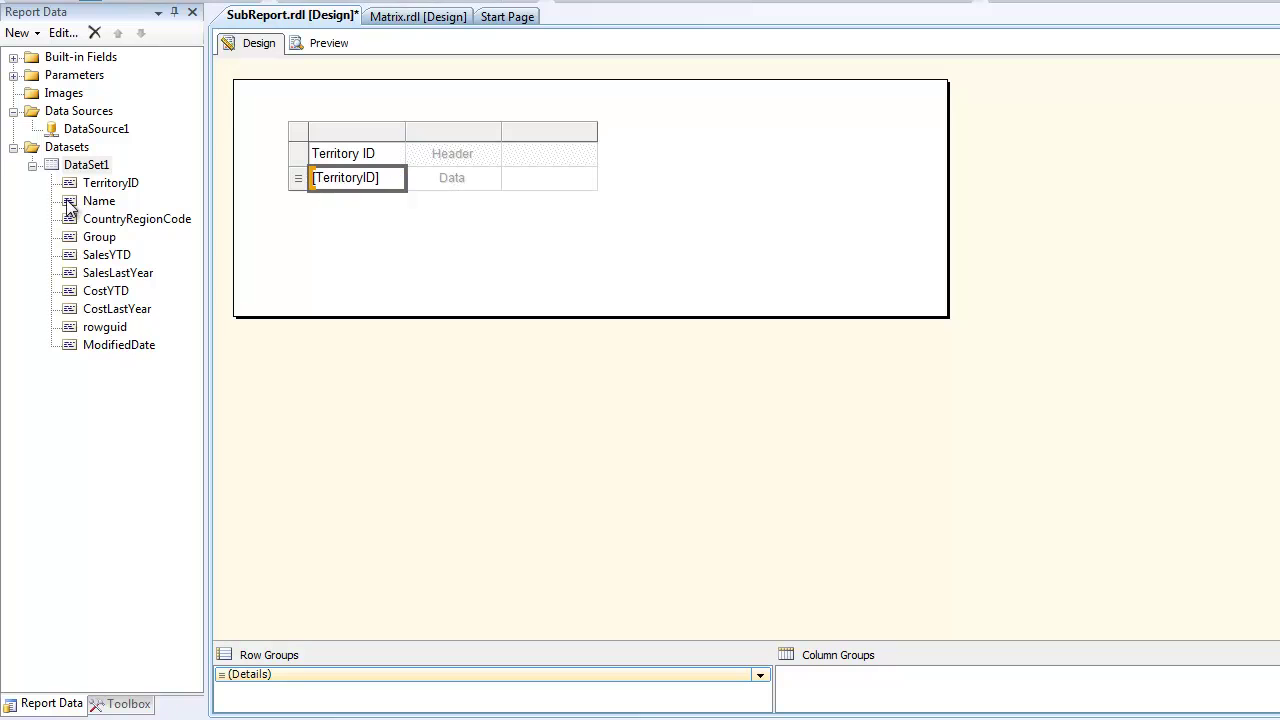
drag(70, 201, 440, 180)
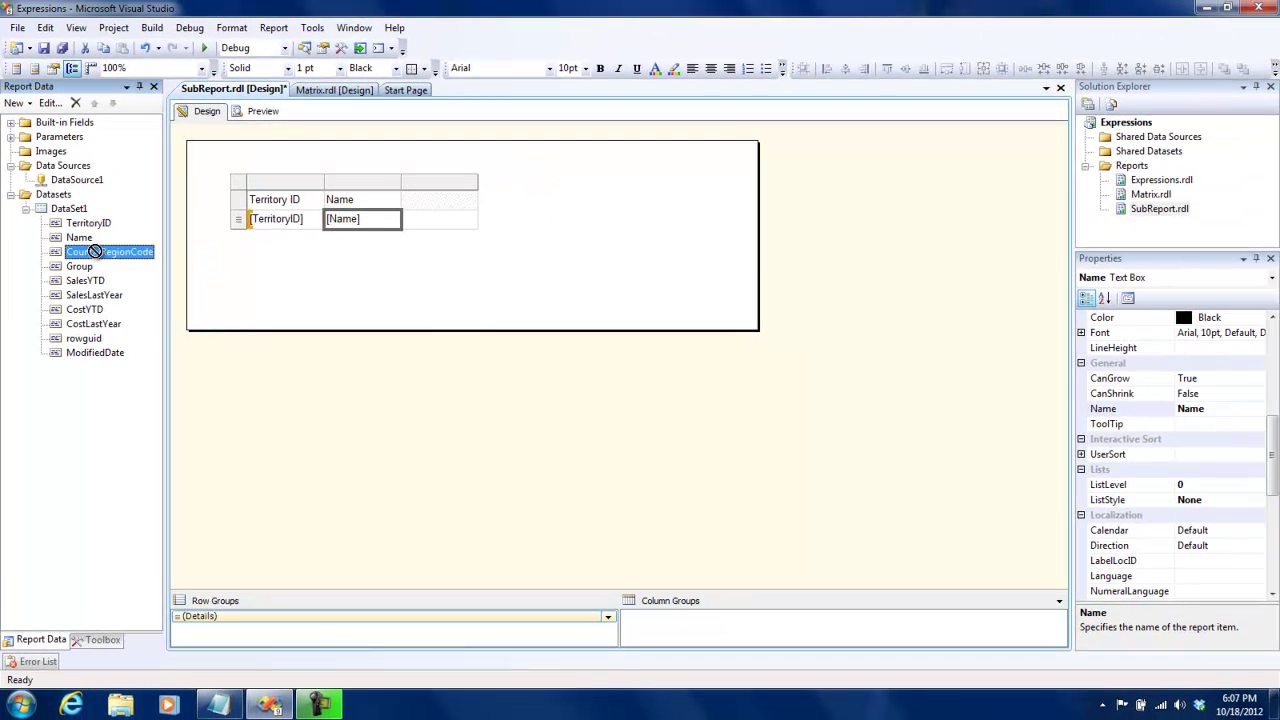
drag(408, 243, 477, 221)
click(263, 111)
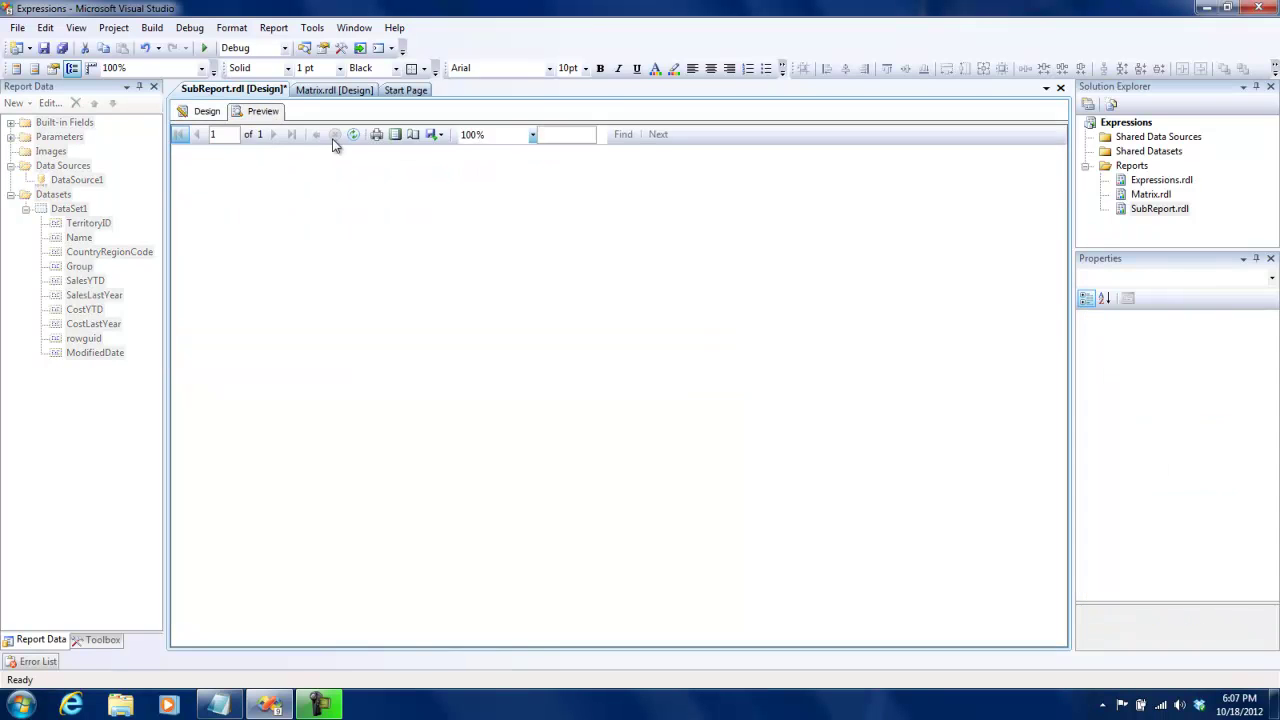
Run the preview with CRC set to US, then go back to Design view.
text(S)
key(Return)
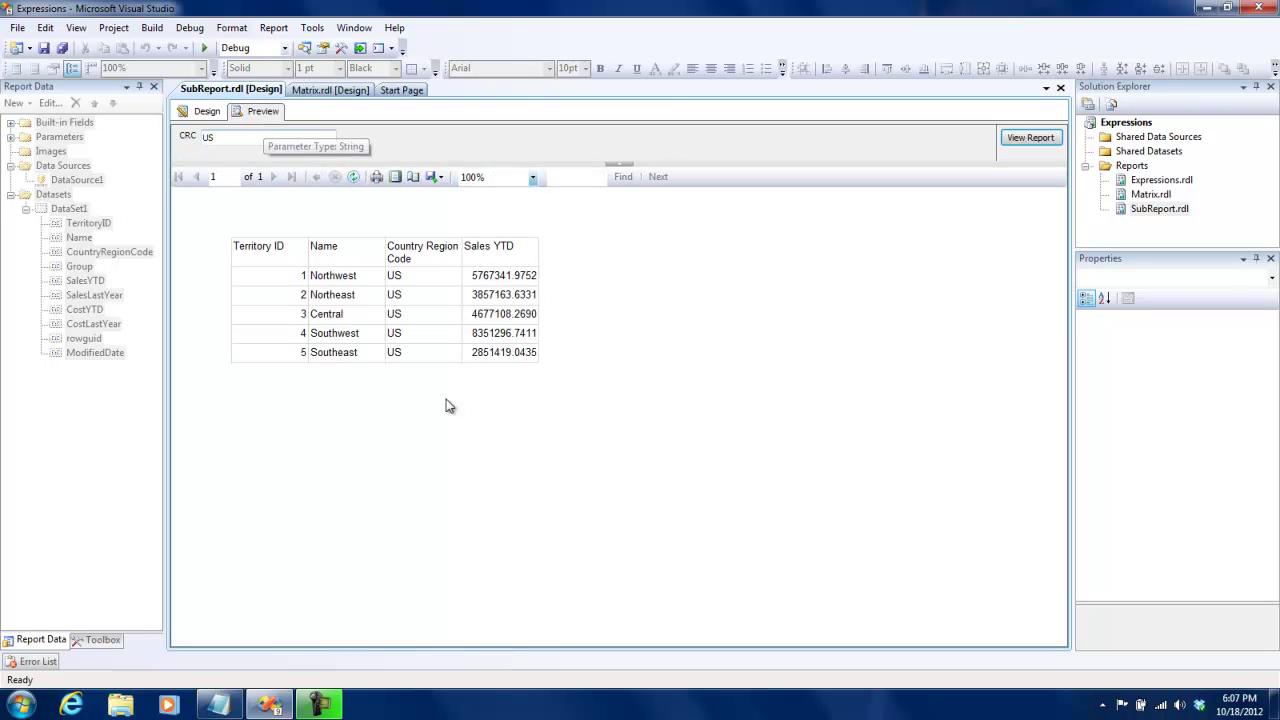
click(200, 112)
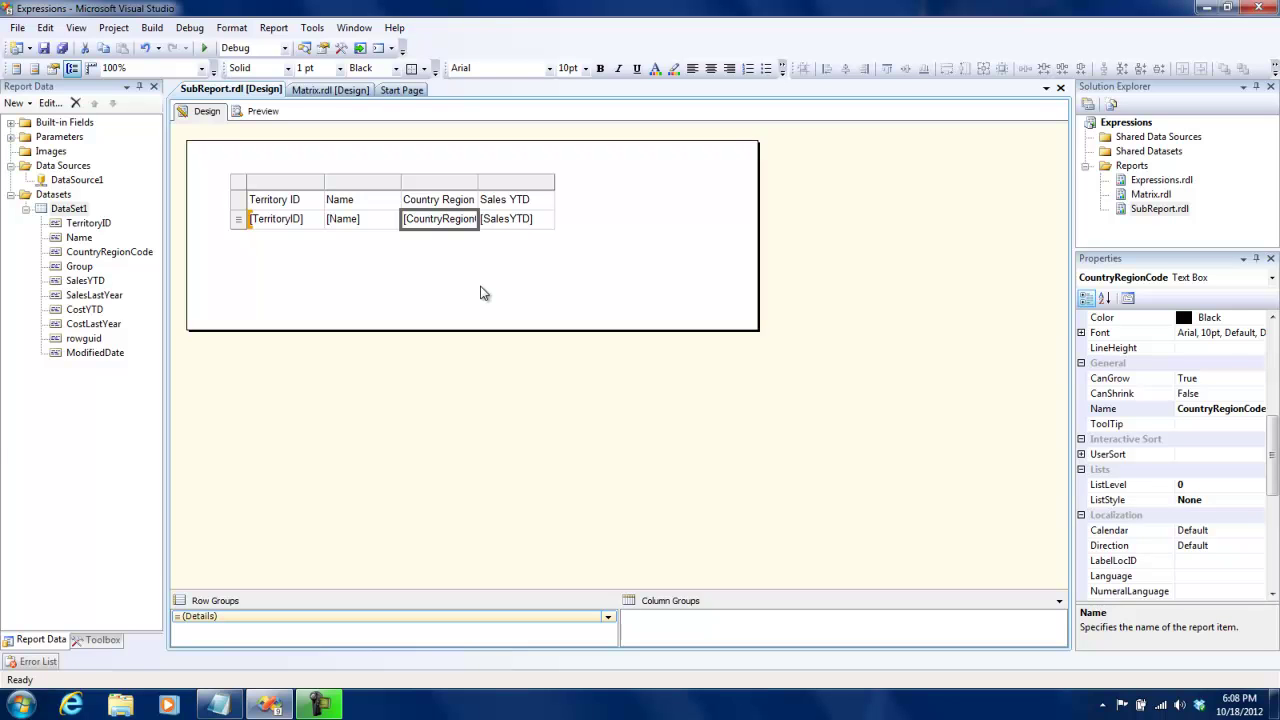
Place a subreport below the territory table and nudge it slightly to the right.
click(96, 643)
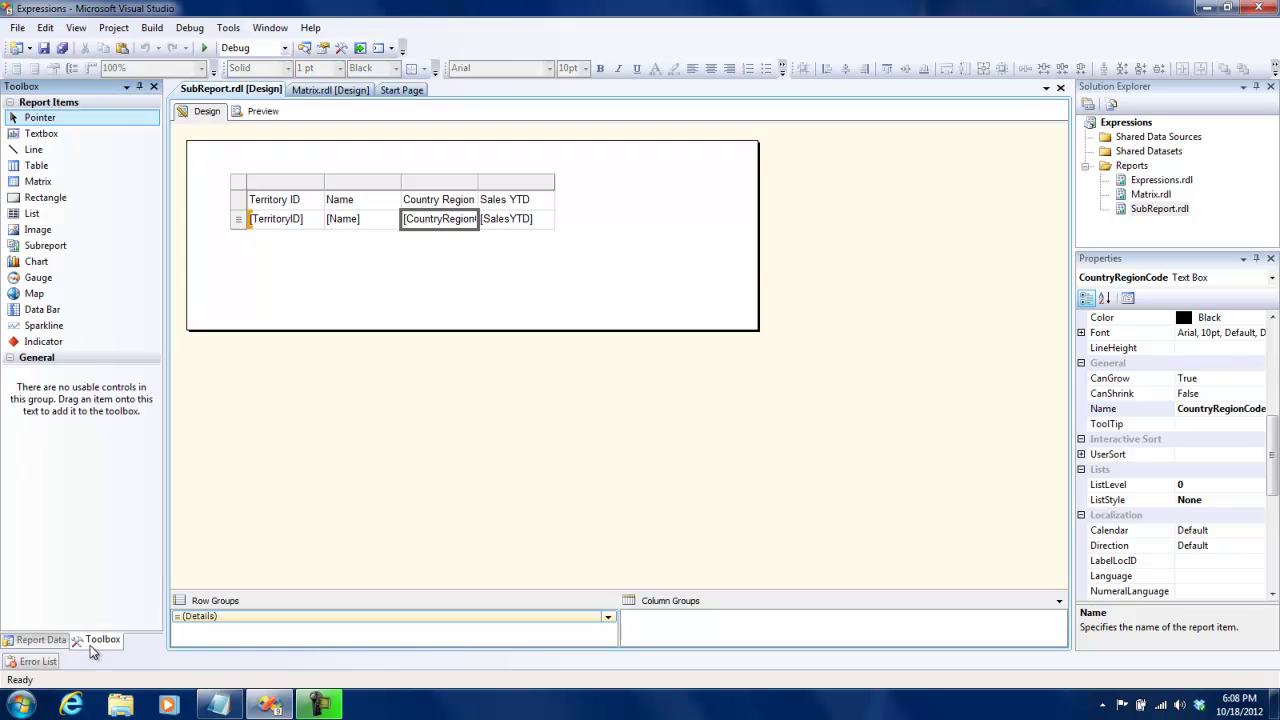
drag(46, 245, 237, 258)
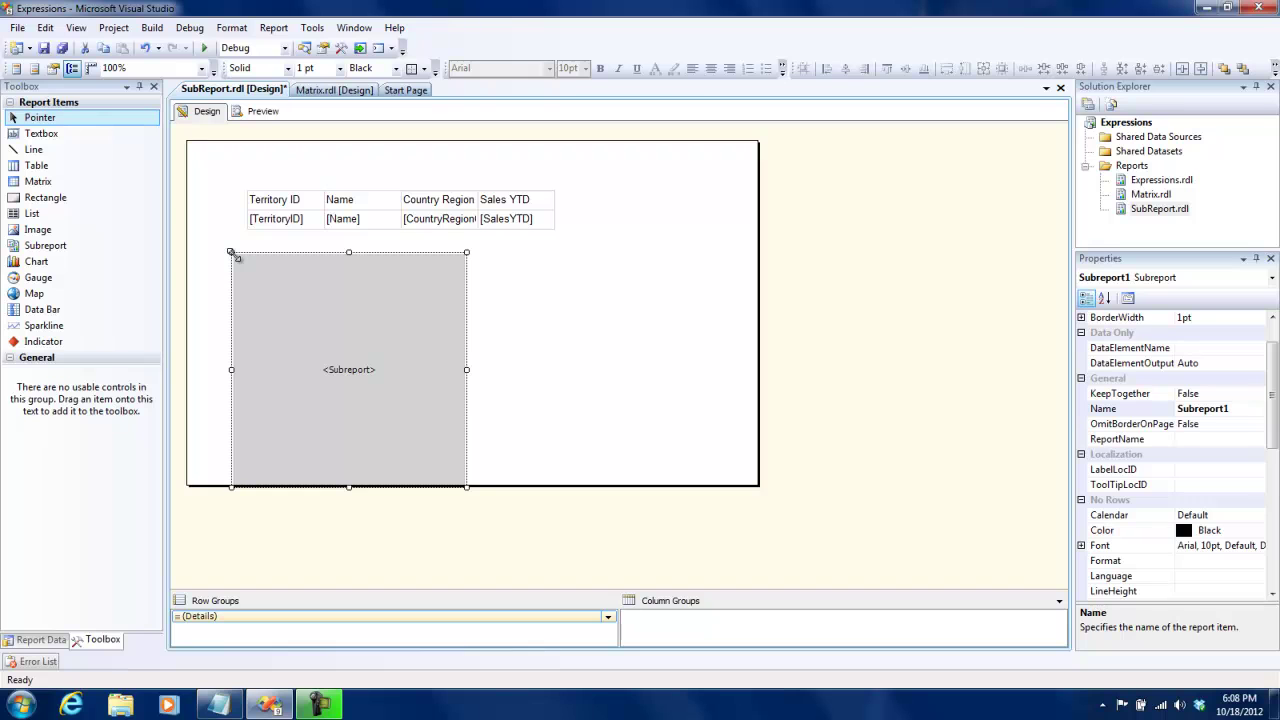
drag(323, 300, 343, 302)
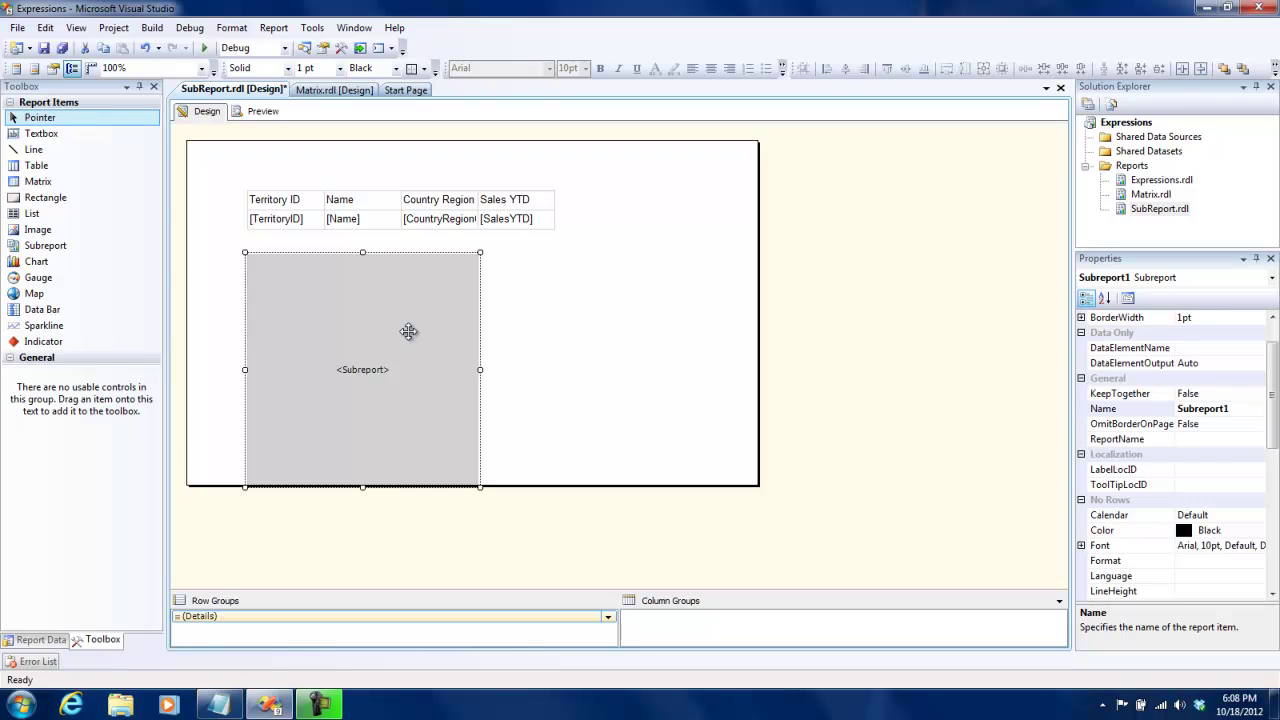
right_click(408, 331)
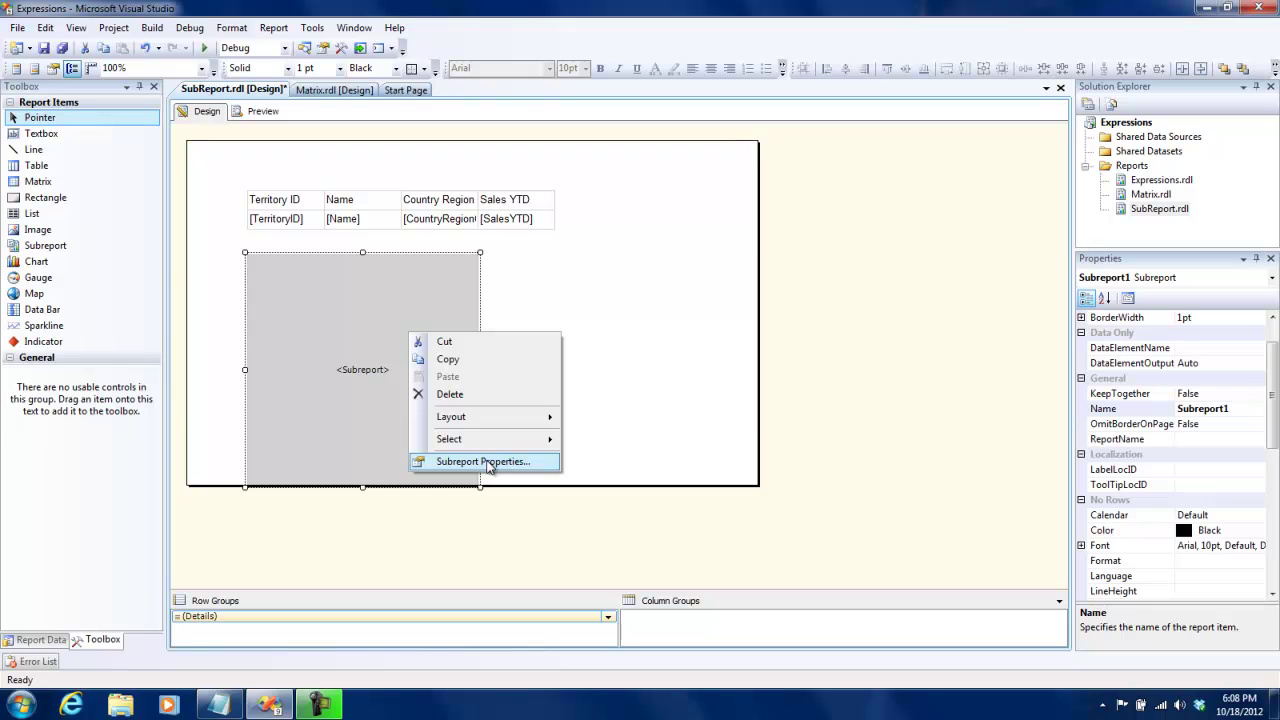
Set Subreport1 to use the Matrix report.
click(488, 462)
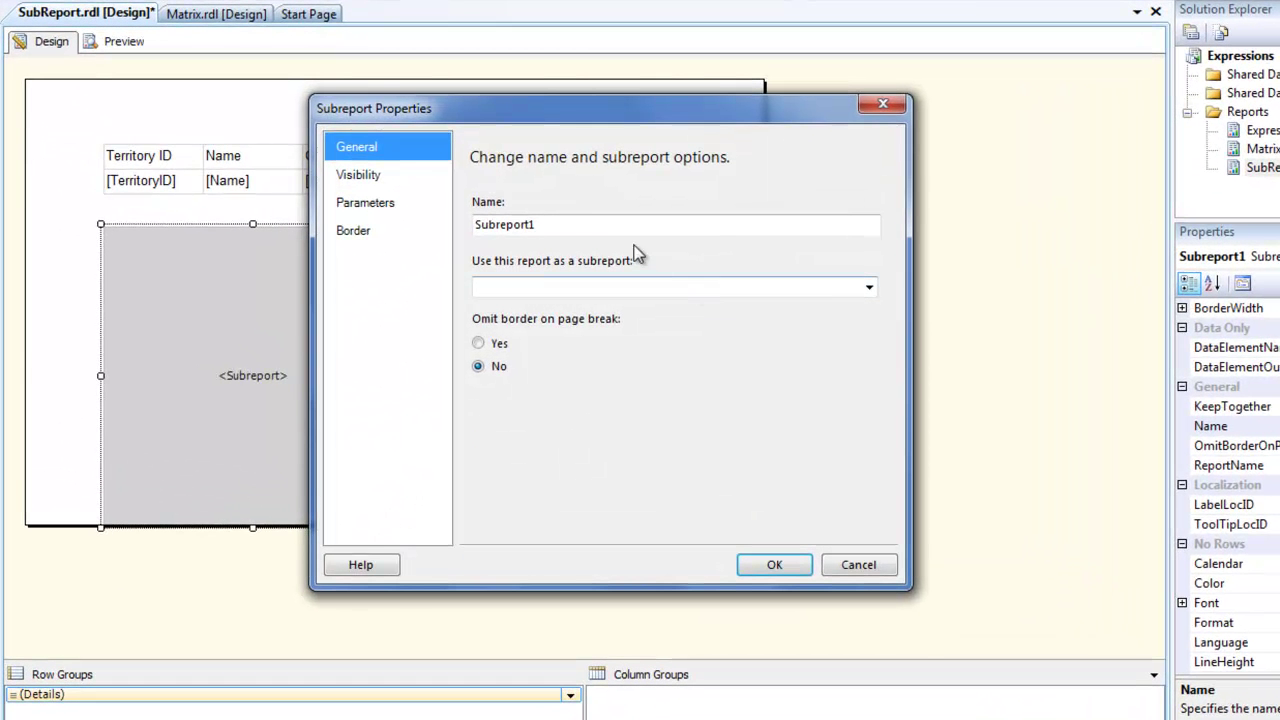
click(880, 288)
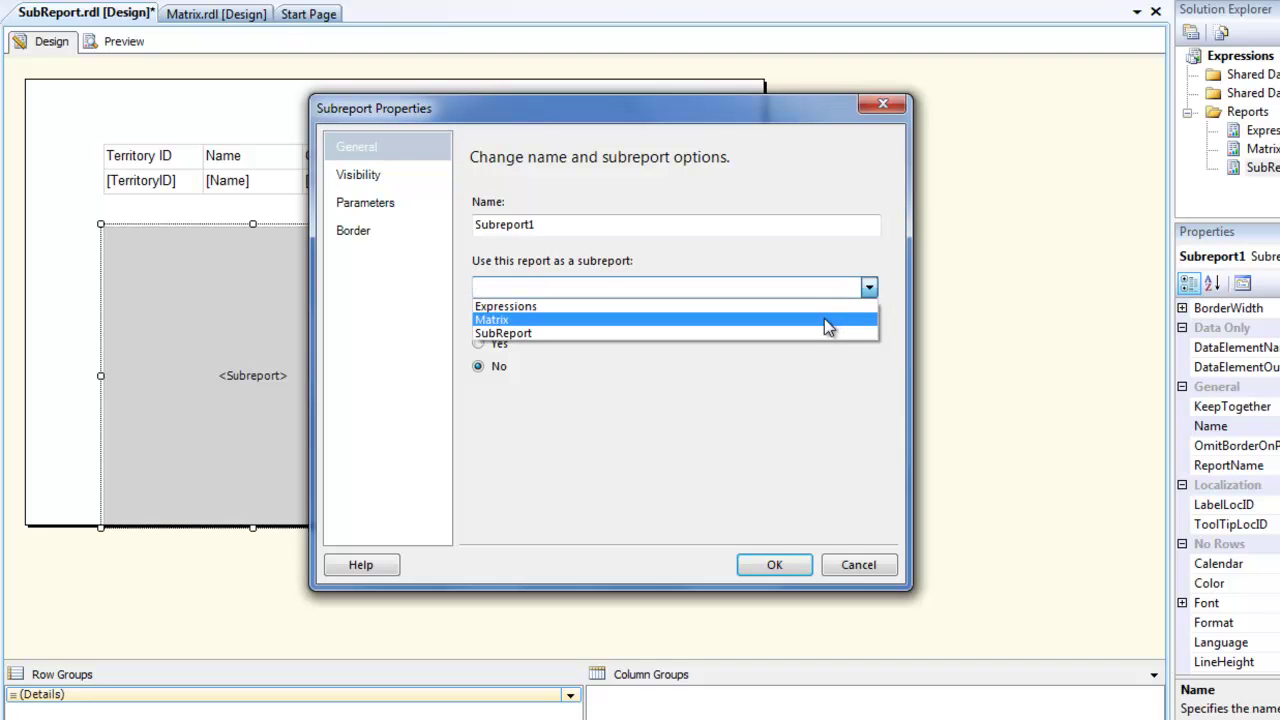
click(824, 319)
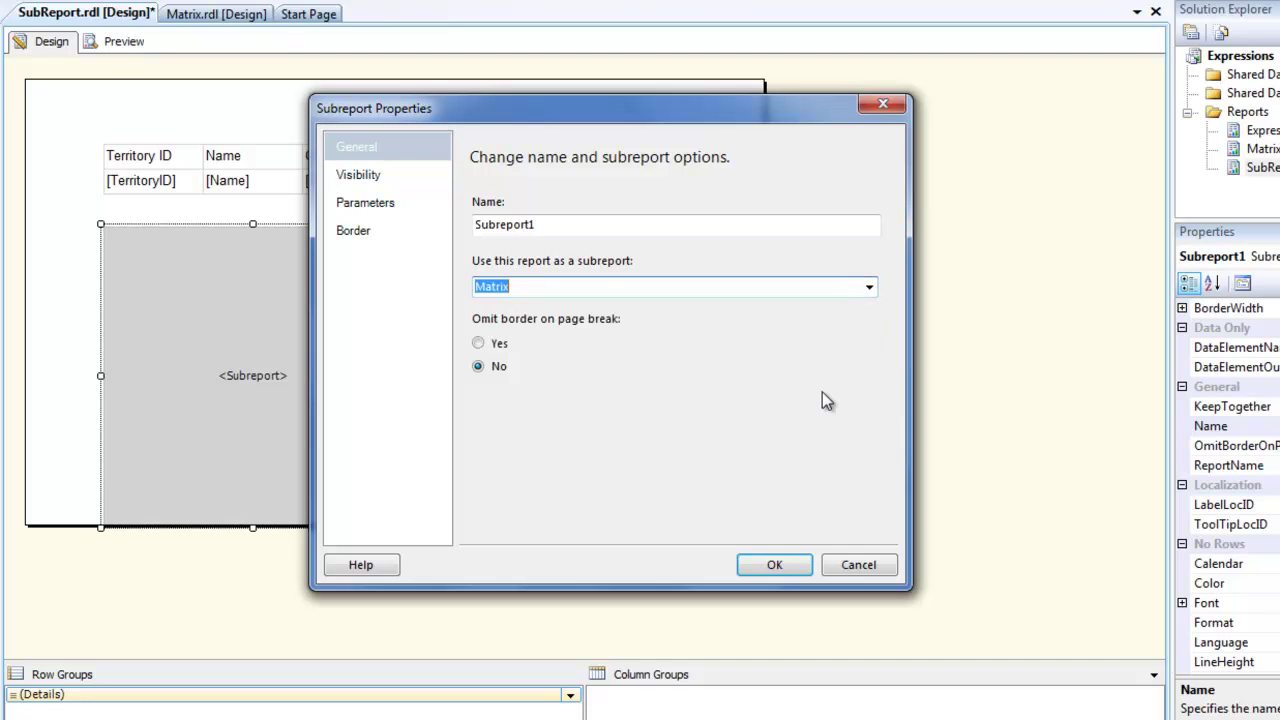
Add a CRC subreport parameter with the value expression =Parameters!CRC.Value.
click(404, 210)
click(485, 234)
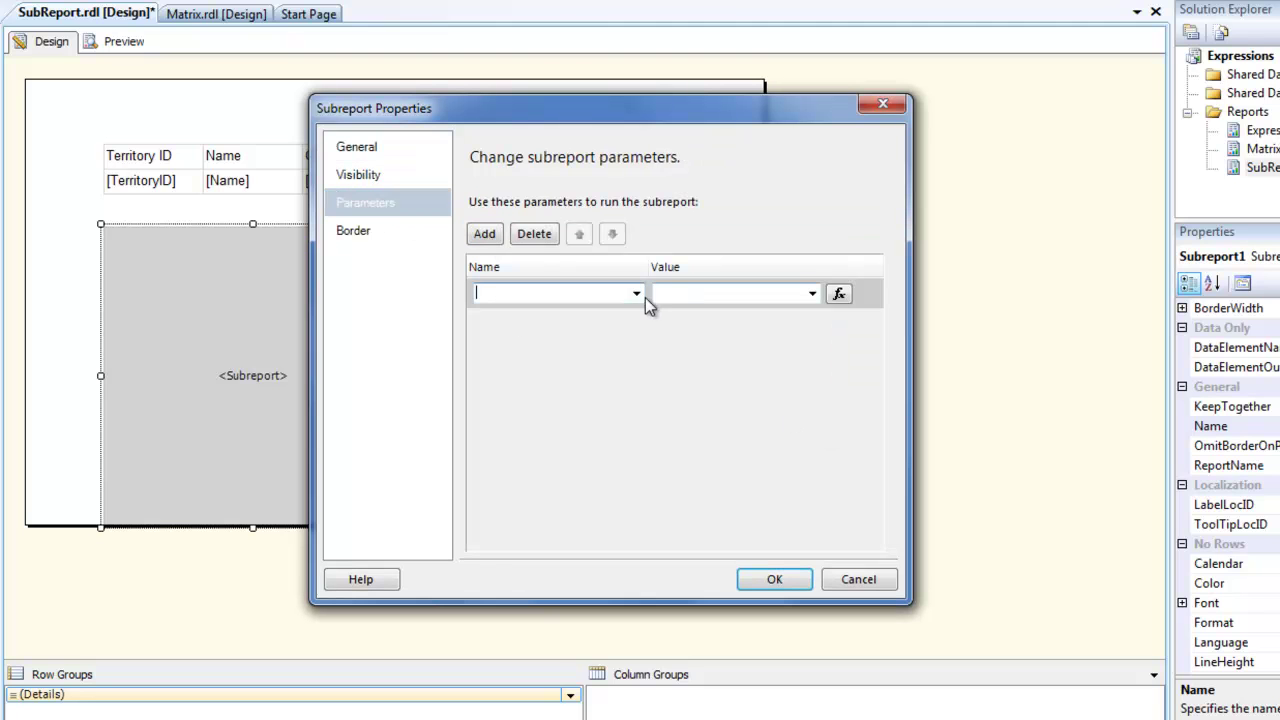
click(636, 293)
click(603, 317)
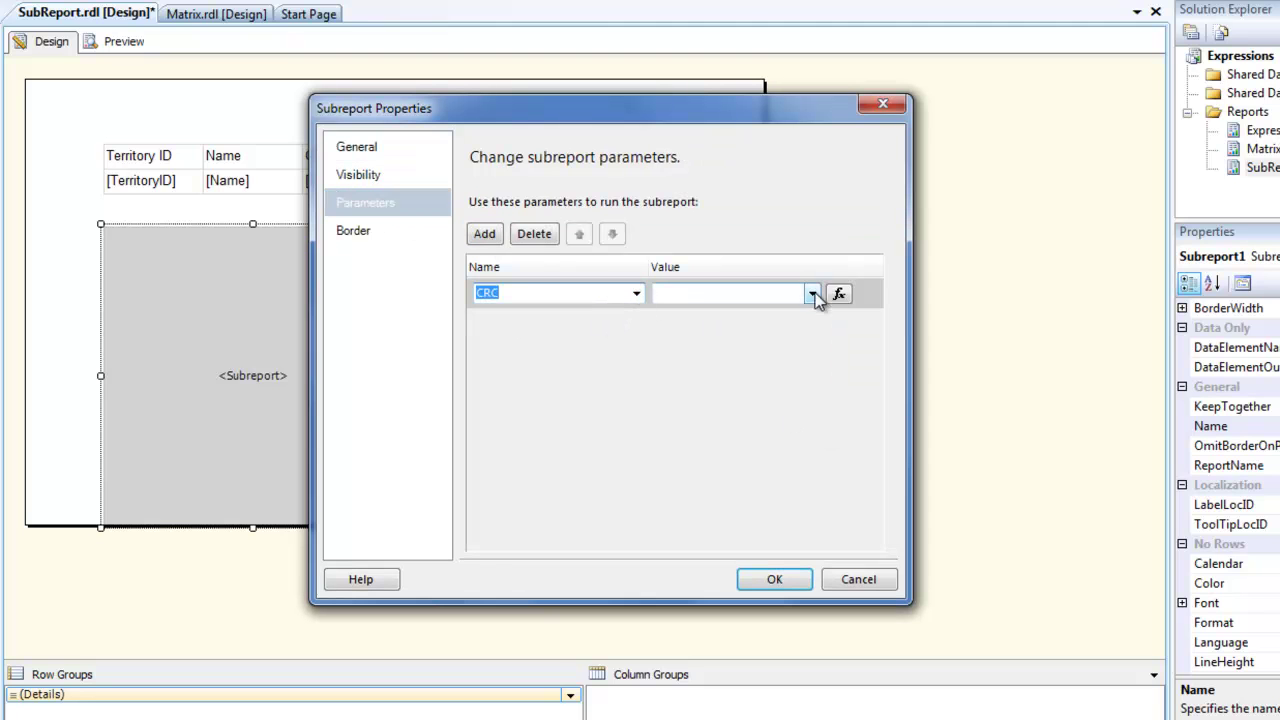
click(838, 294)
click(415, 363)
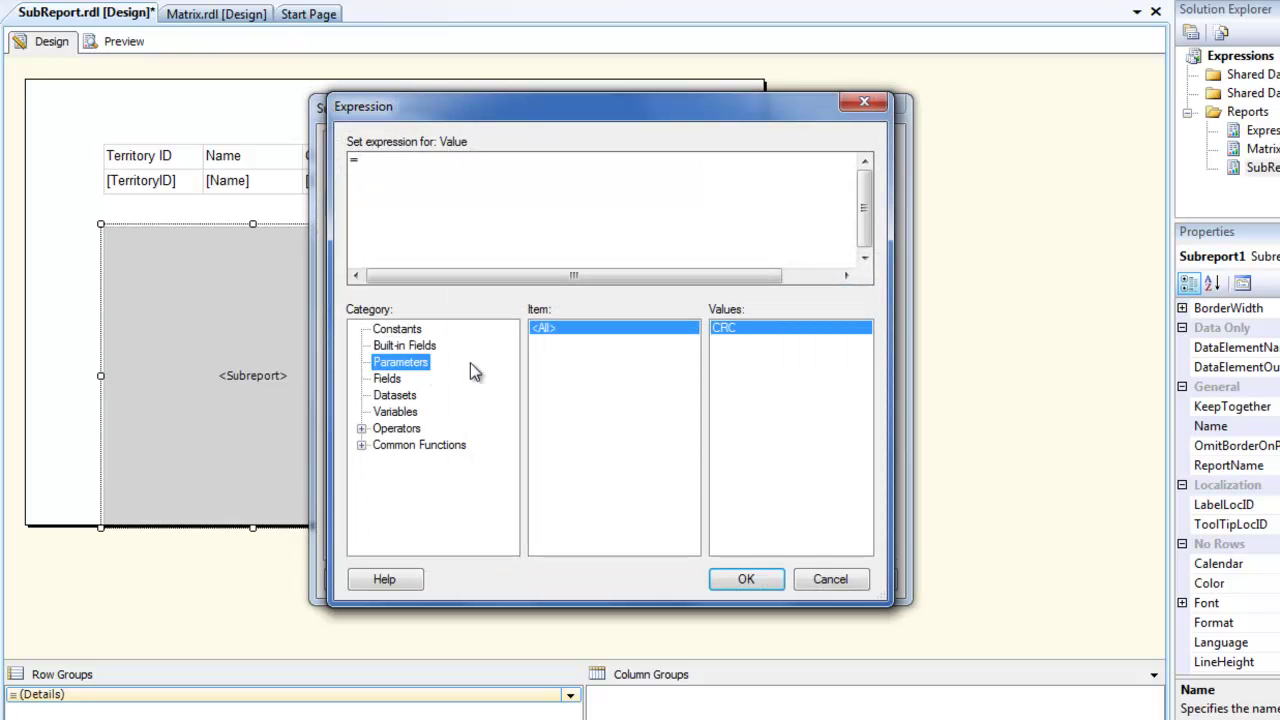
click(735, 330)
double_click(735, 329)
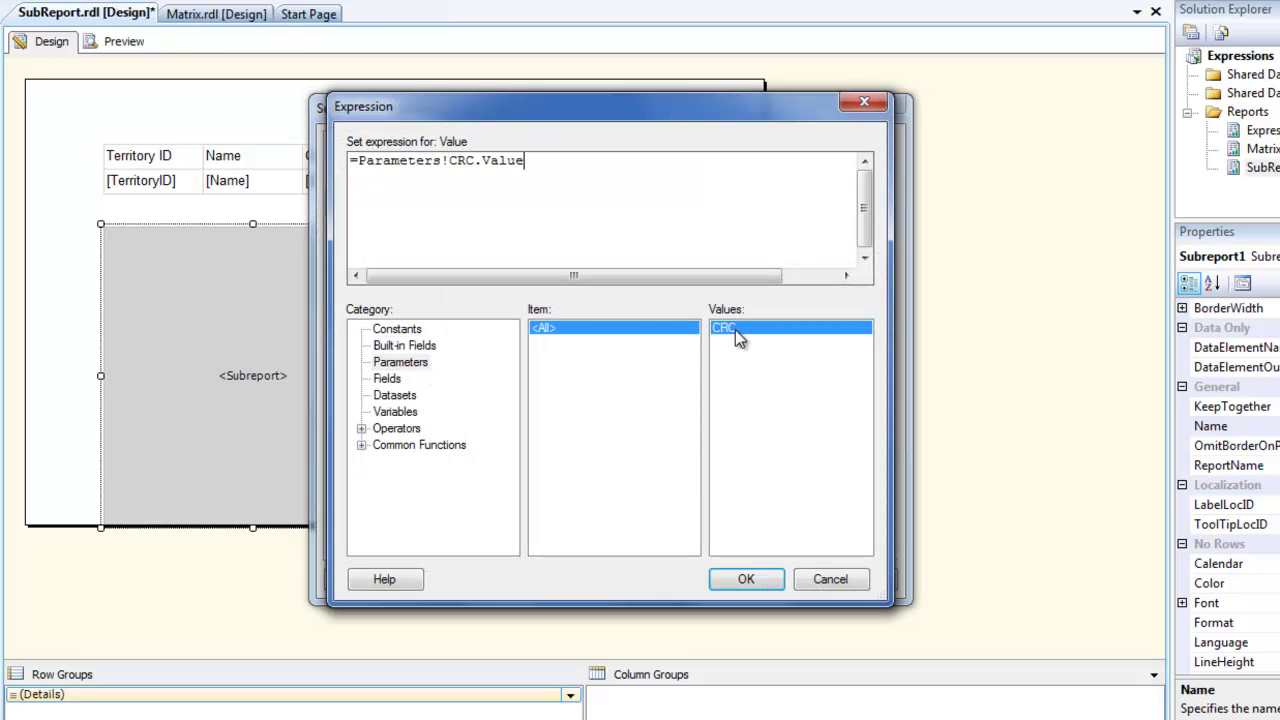
click(746, 579)
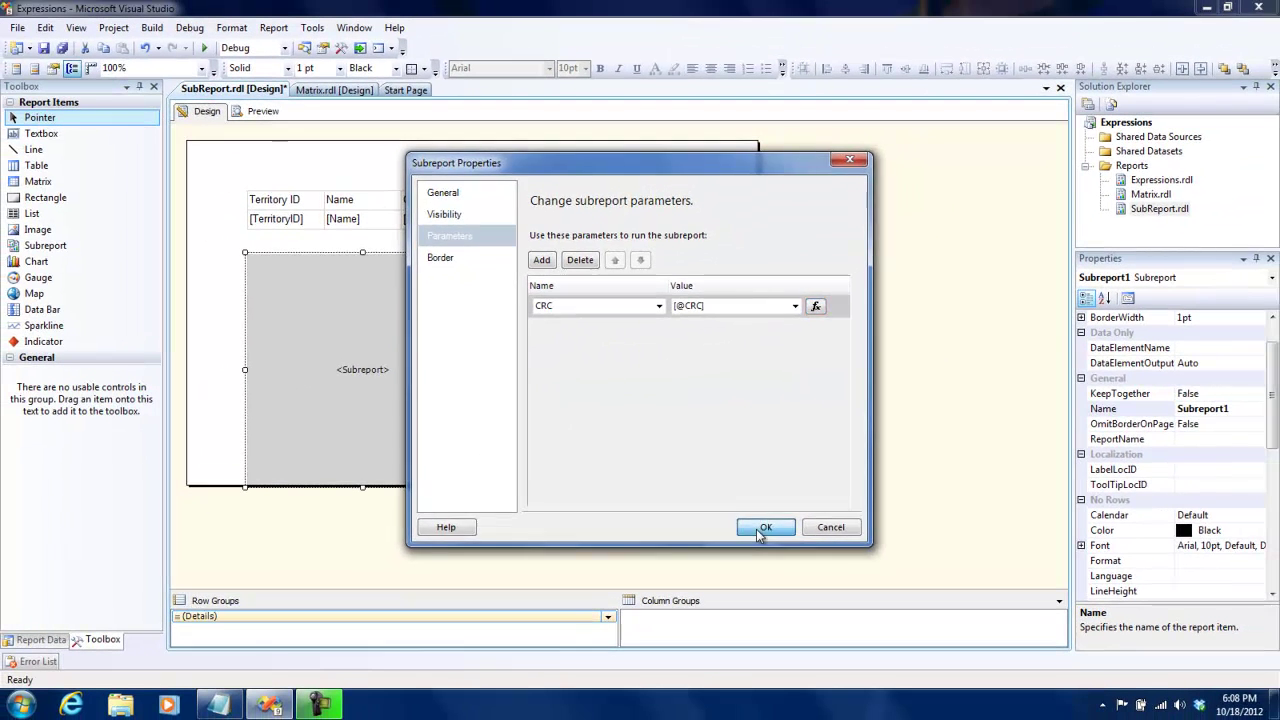
Preview the report for CRC US and expand North America in the Matrix subreport.
click(765, 527)
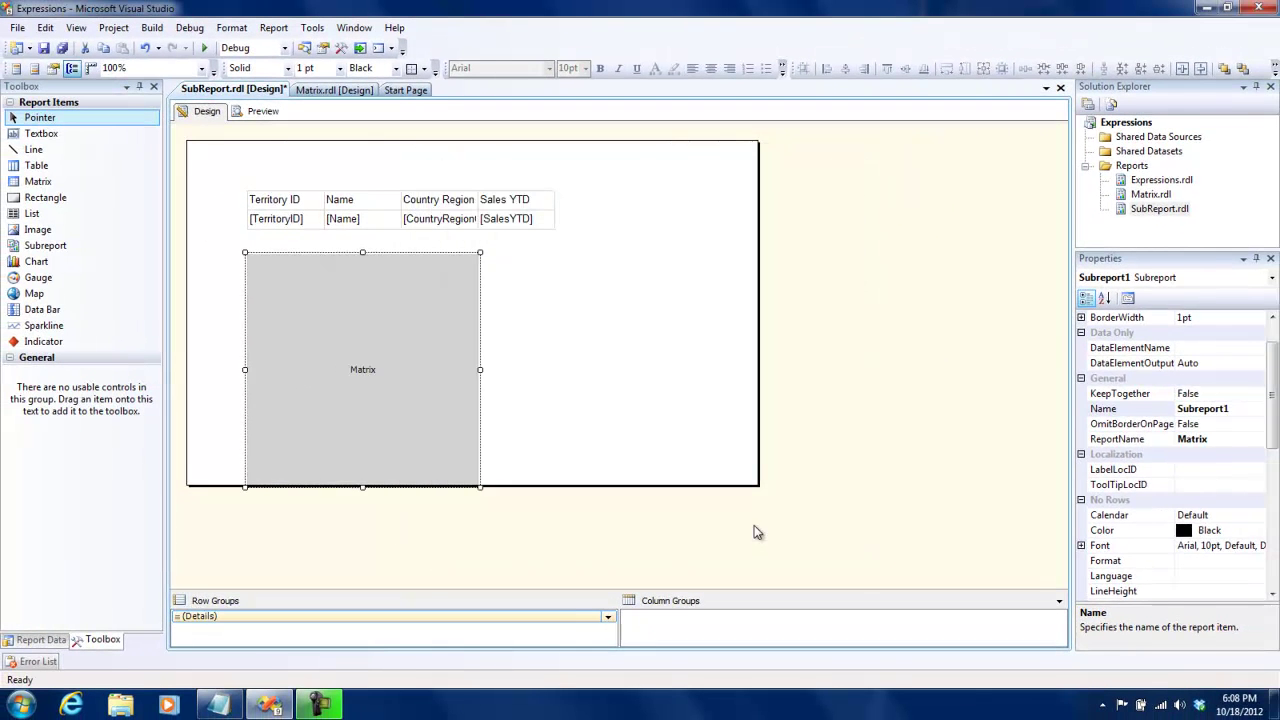
click(543, 286)
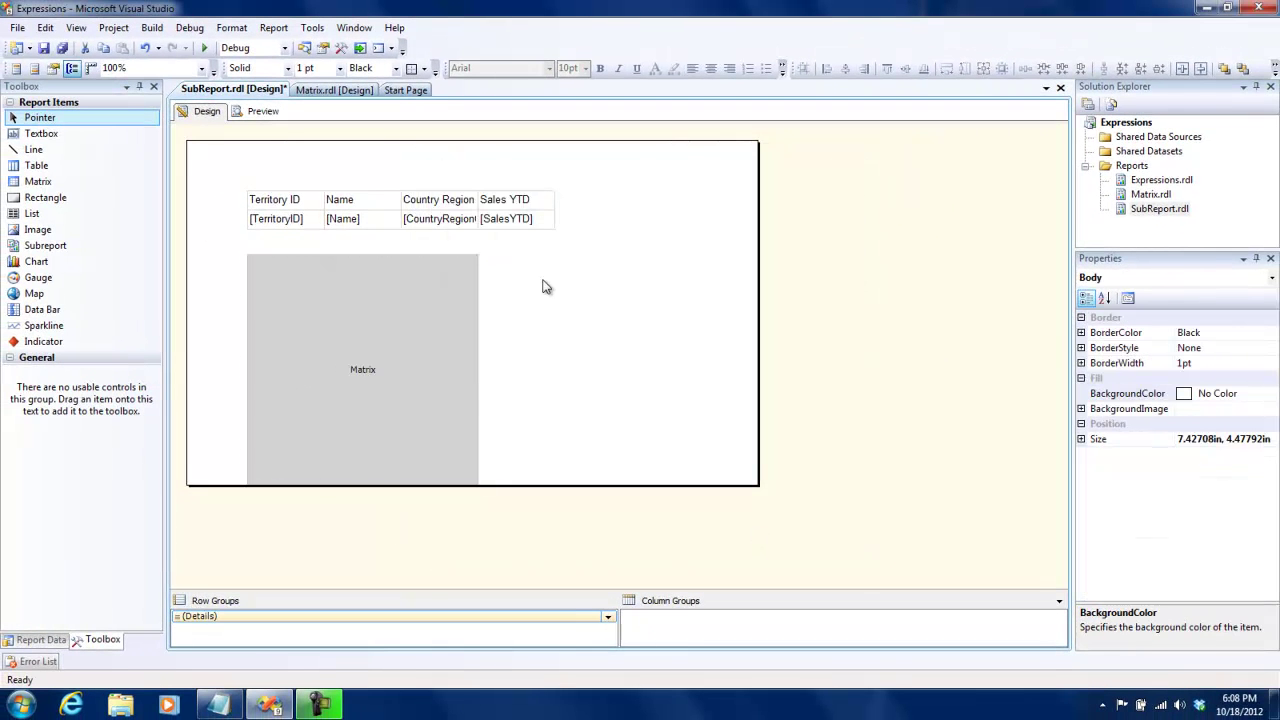
click(263, 111)
click(296, 139)
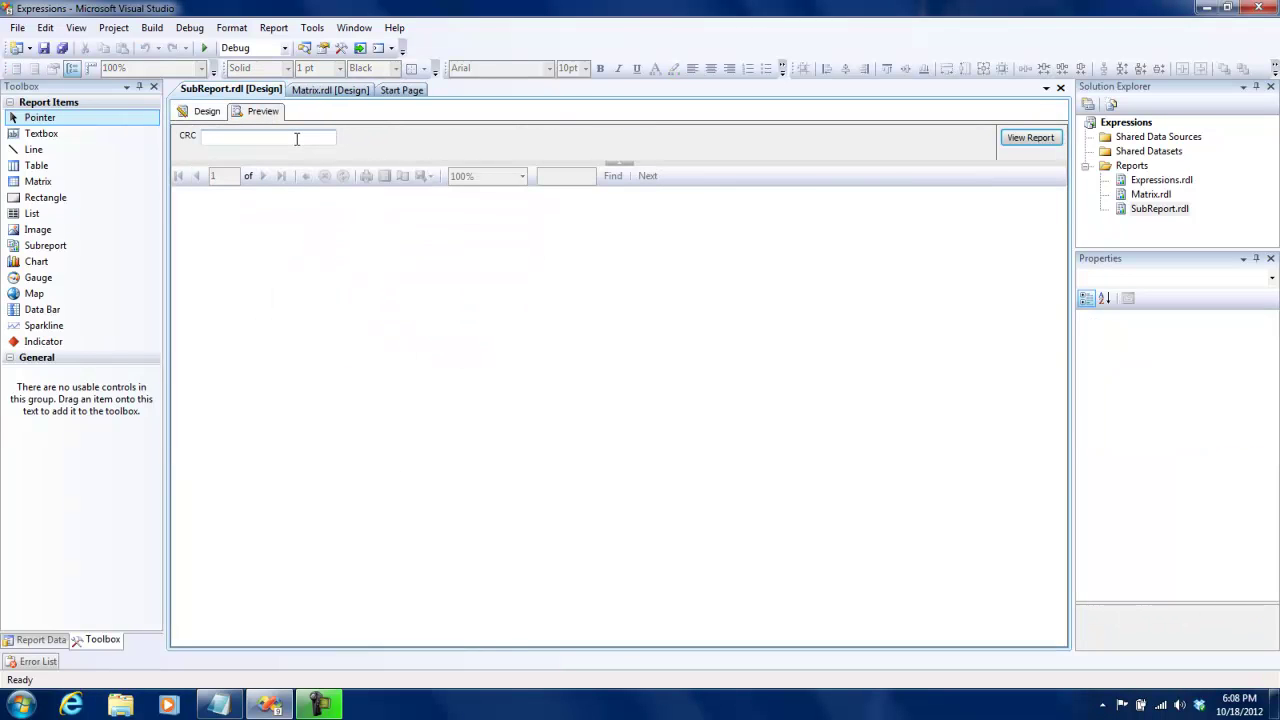
text(US)
key(Return)
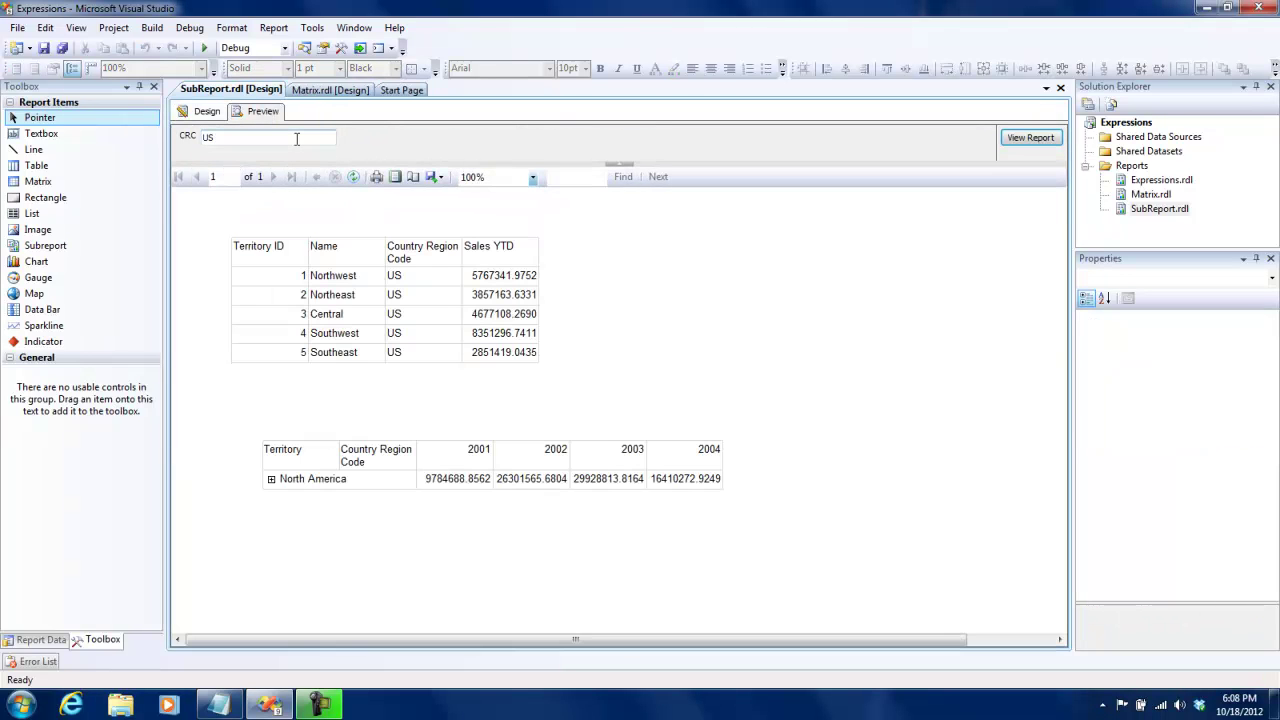
click(271, 479)
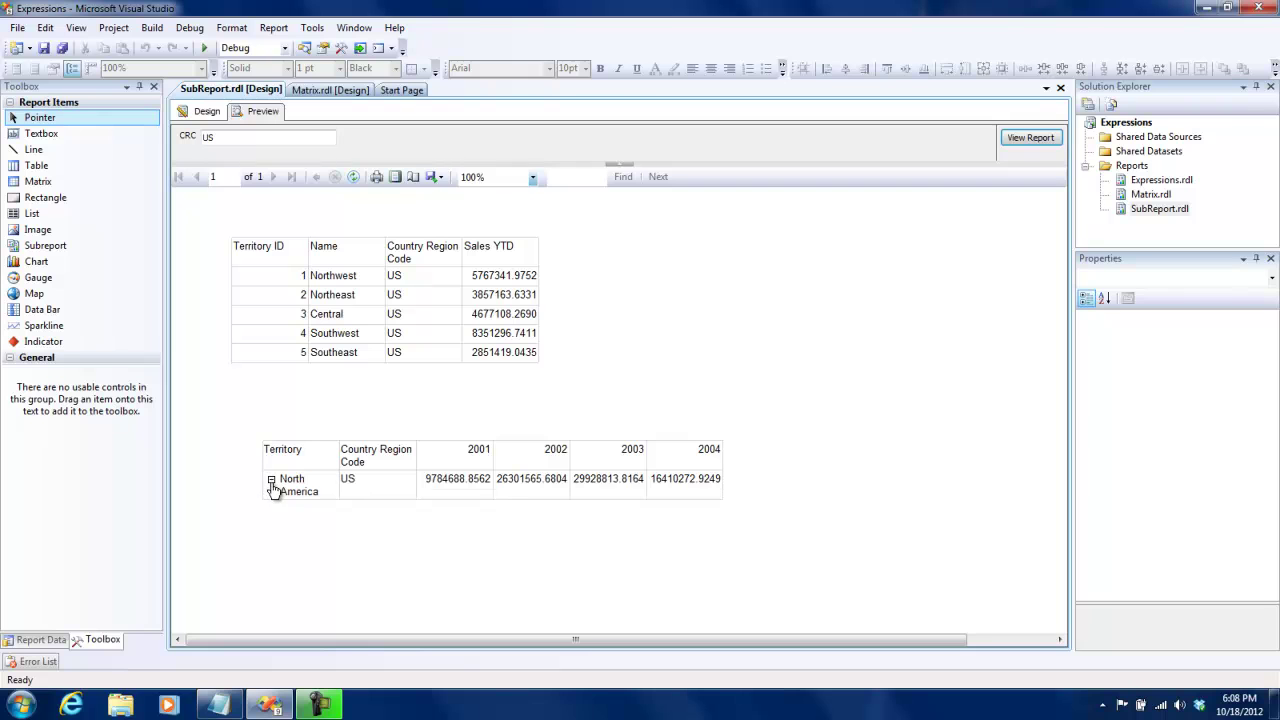